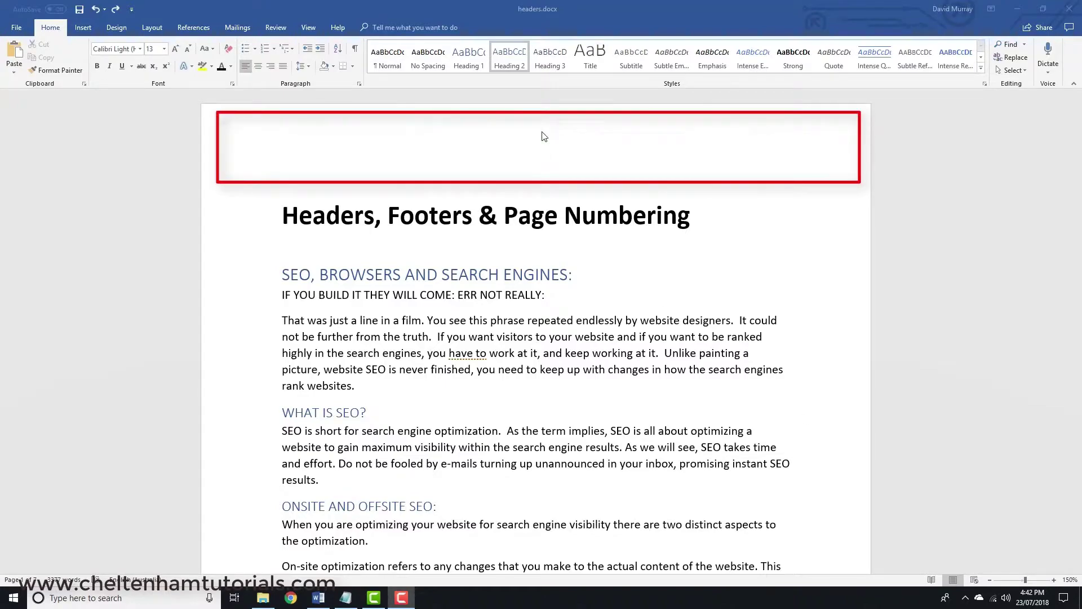
- Centre the header text 'A Guide to SEO' and capitalise the G in Guide
double_click(546, 132)
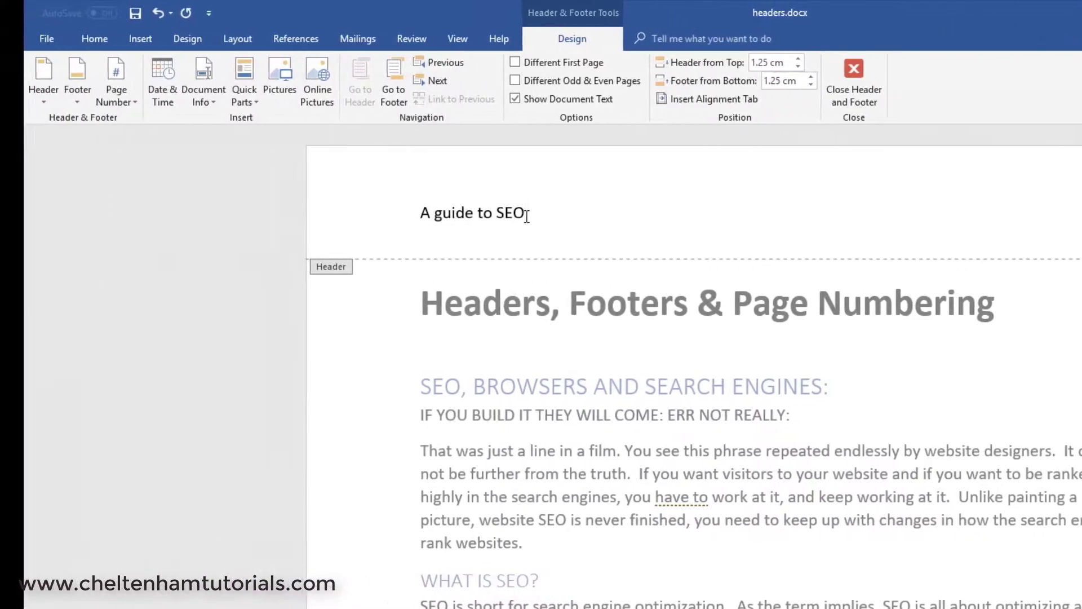
left_click(94, 39)
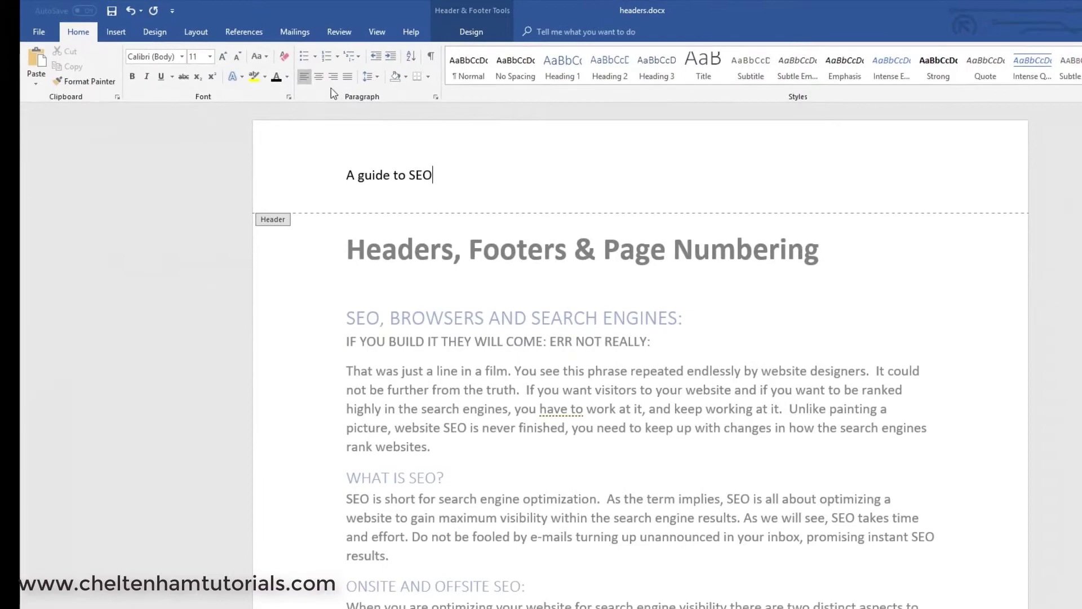
left_click(319, 76)
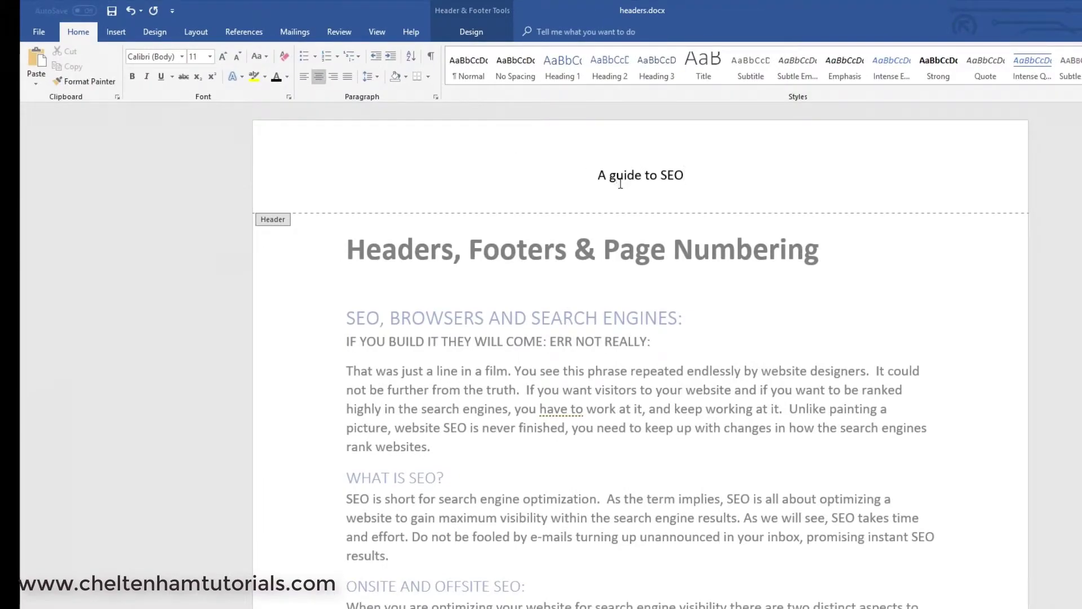
left_click(621, 183)
key("BackSpace")
type("G")
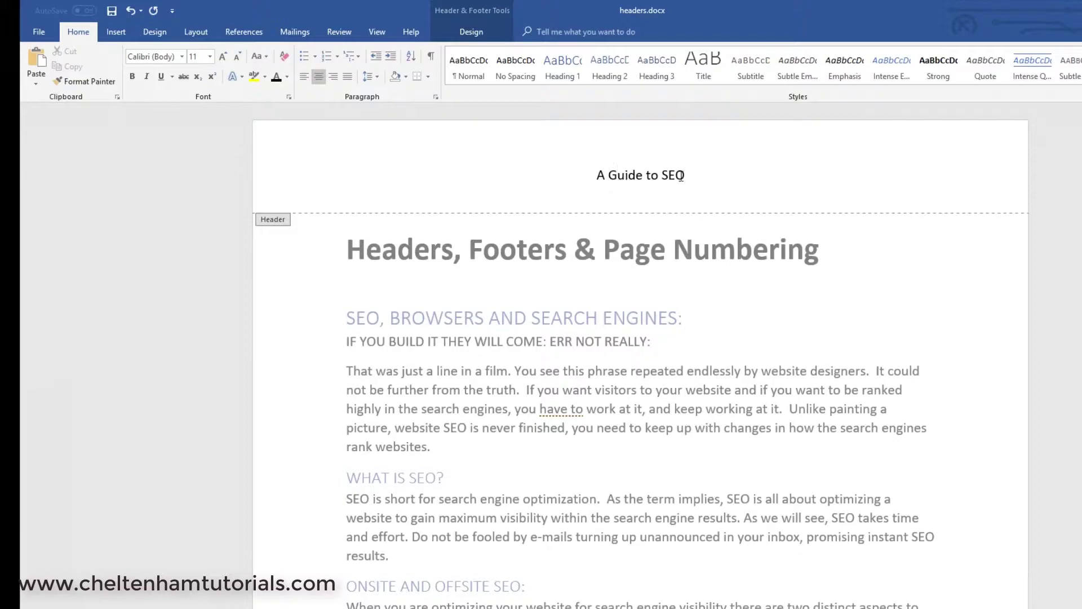
- Format the whole header line in 14-point Antique Olive
left_click_drag(691, 172, 575, 173)
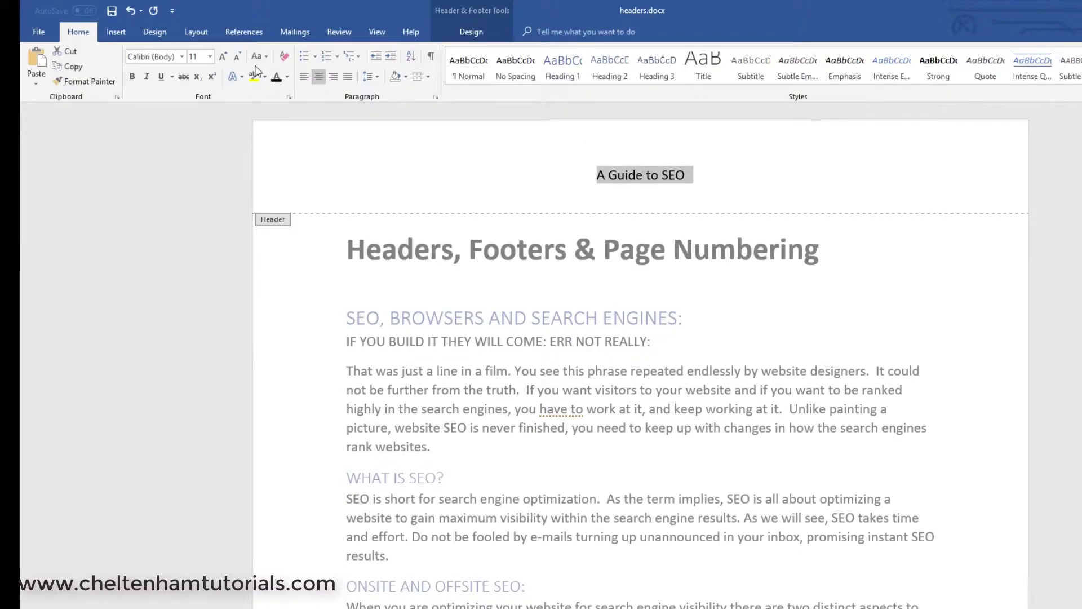
left_click(223, 57)
left_click(223, 57)
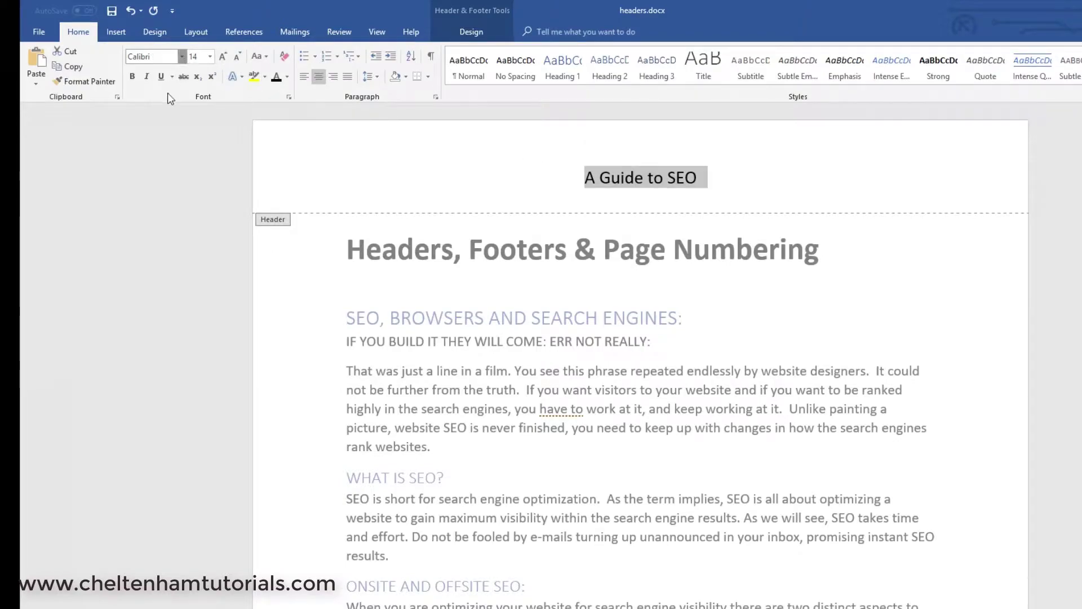
left_click(181, 57)
left_click(202, 150)
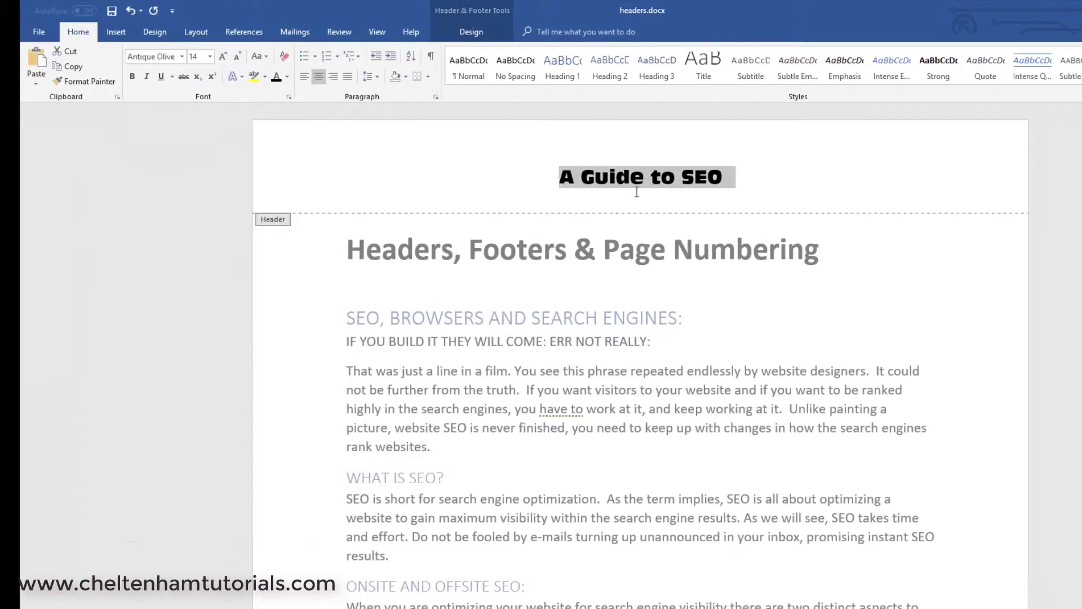
left_click(760, 197)
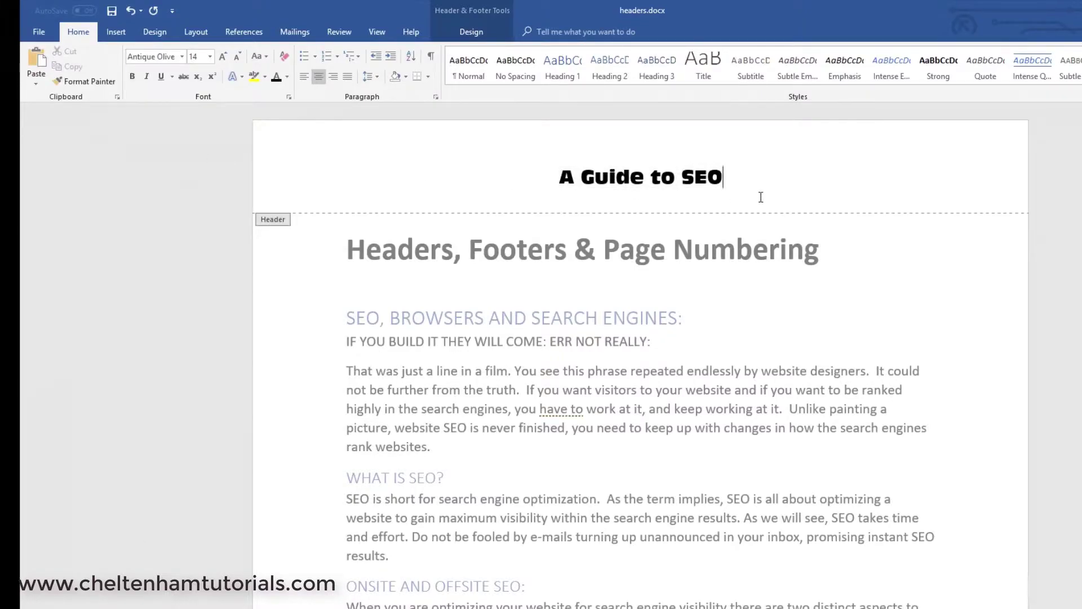
- Type a person's name into the page 1 footer, then undo it
scroll(627, 433, "down", 12)
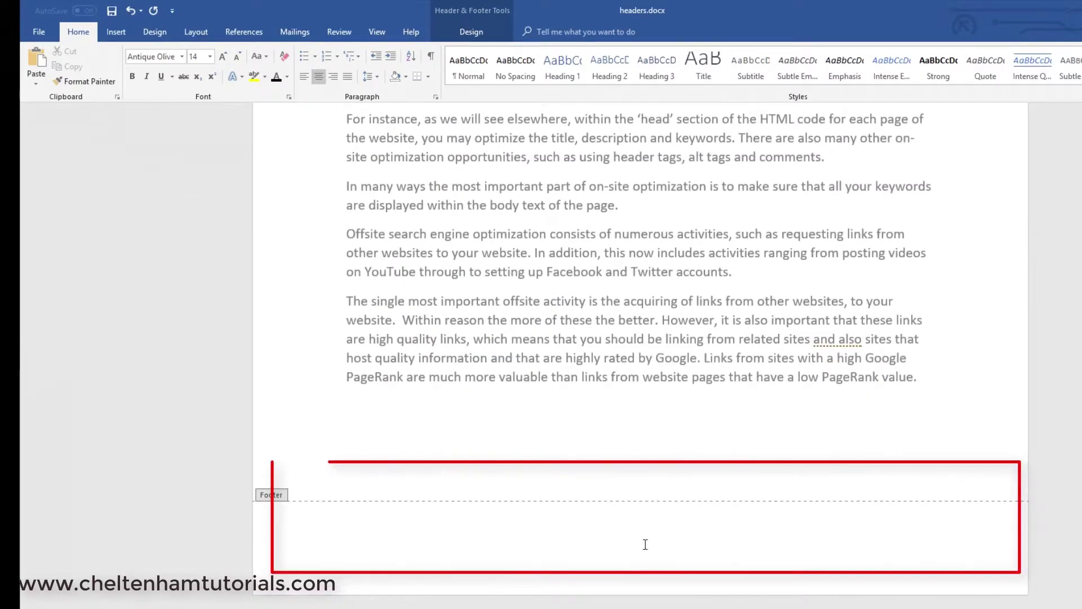
left_click(645, 543)
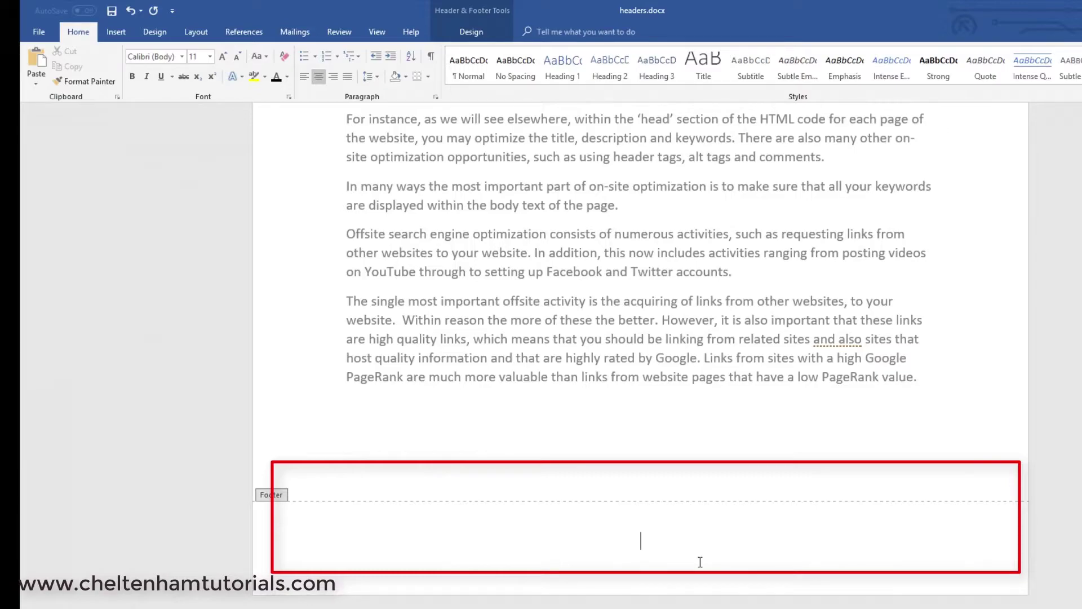
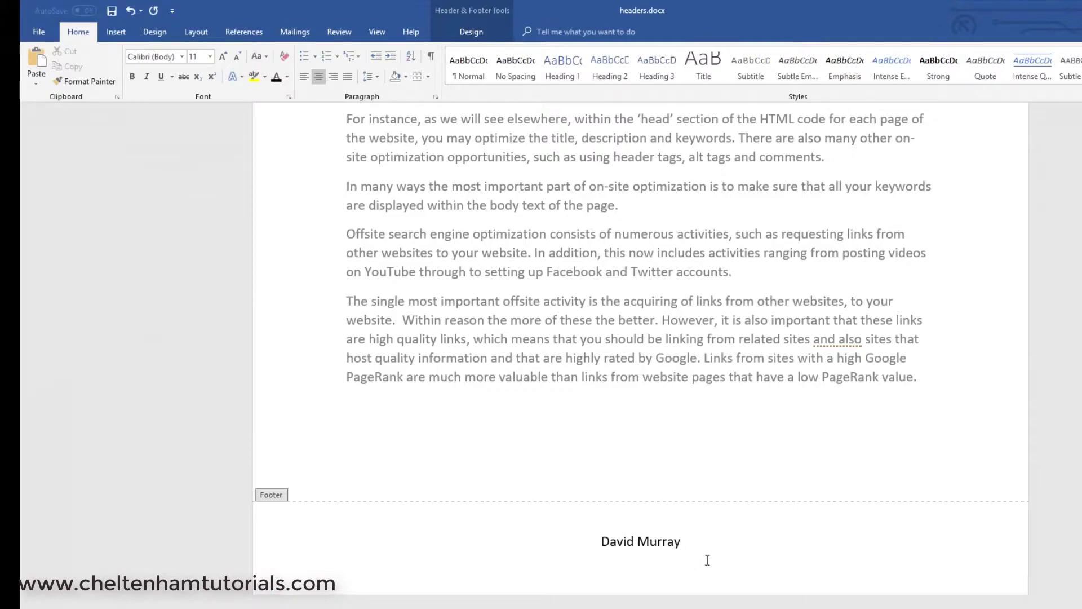
key("ctrl+z")
key("ctrl+z")
key("ctrl+z")
key("ctrl+z")
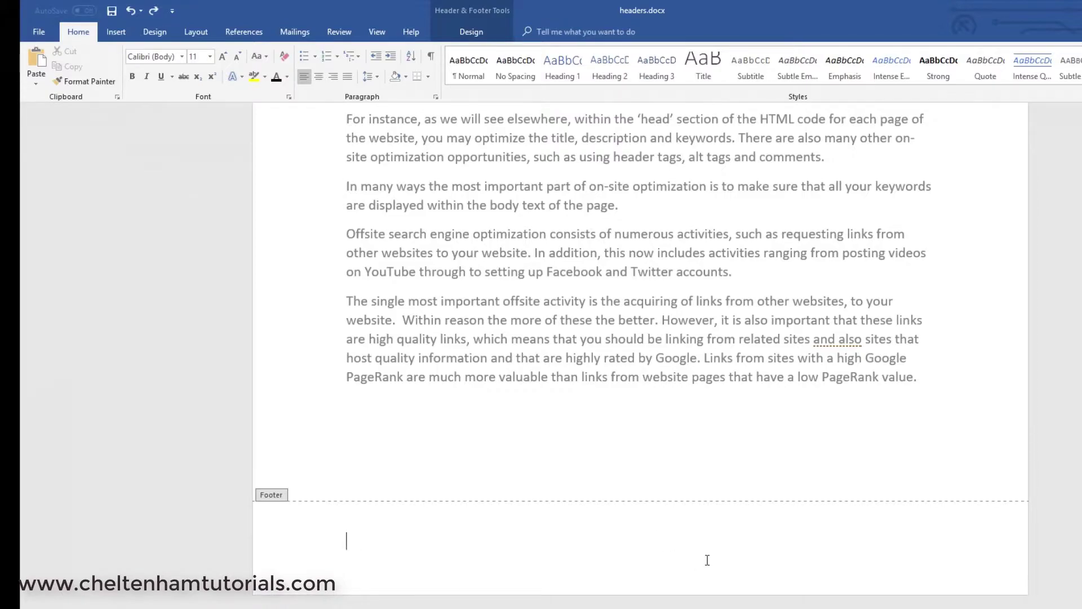
- Undo the header font, size, capitalisation and text edits, leaving the header empty
scroll(707, 560, "up", 15)
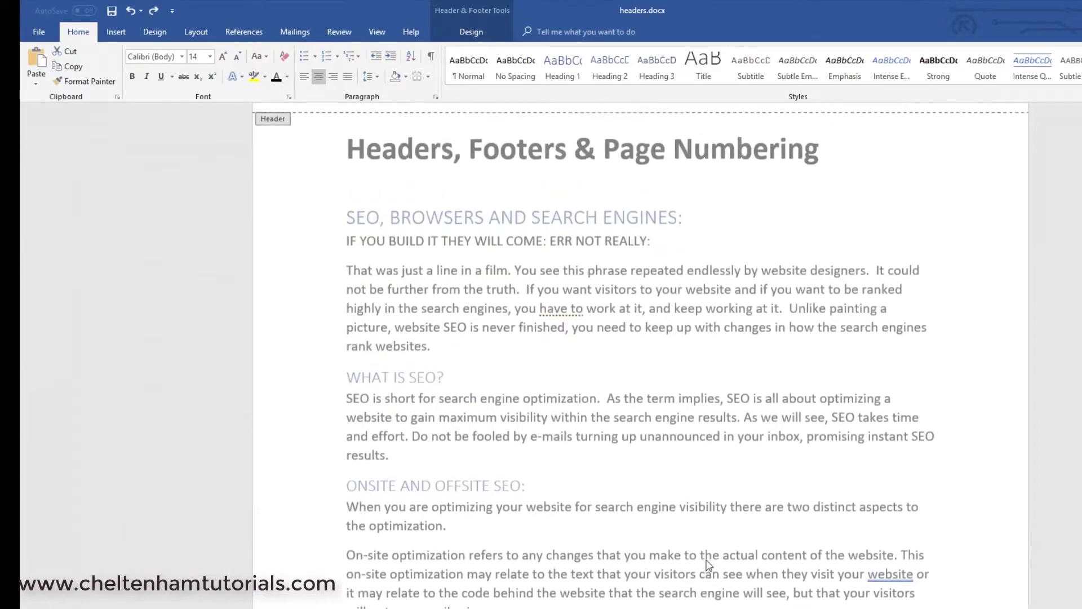
key("ctrl+z")
key("ctrl+z")
key("ctrl+z")
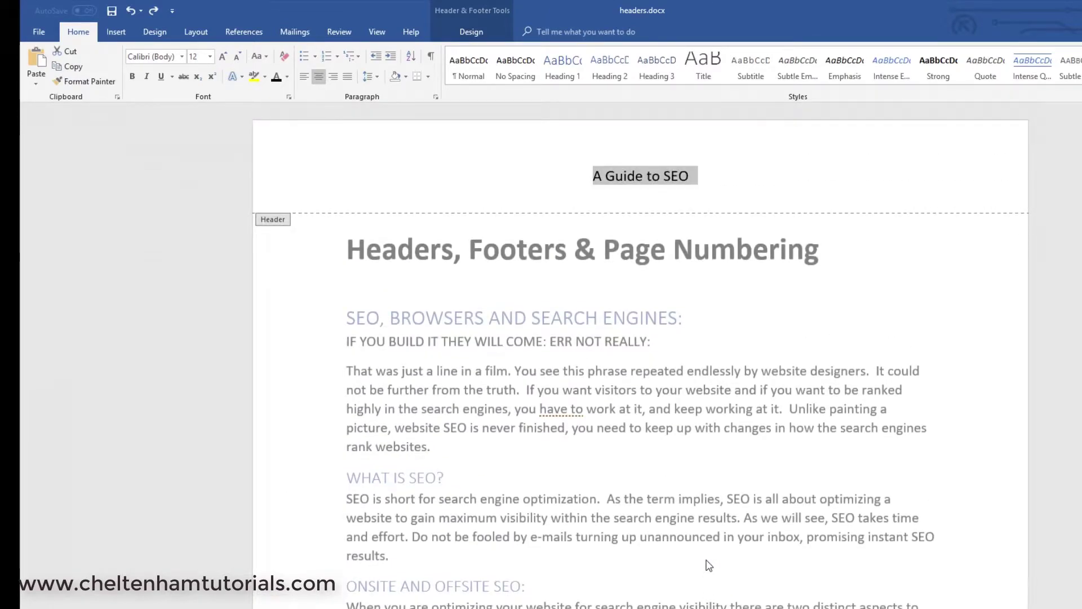
key("ctrl+z")
key("ctrl+z")
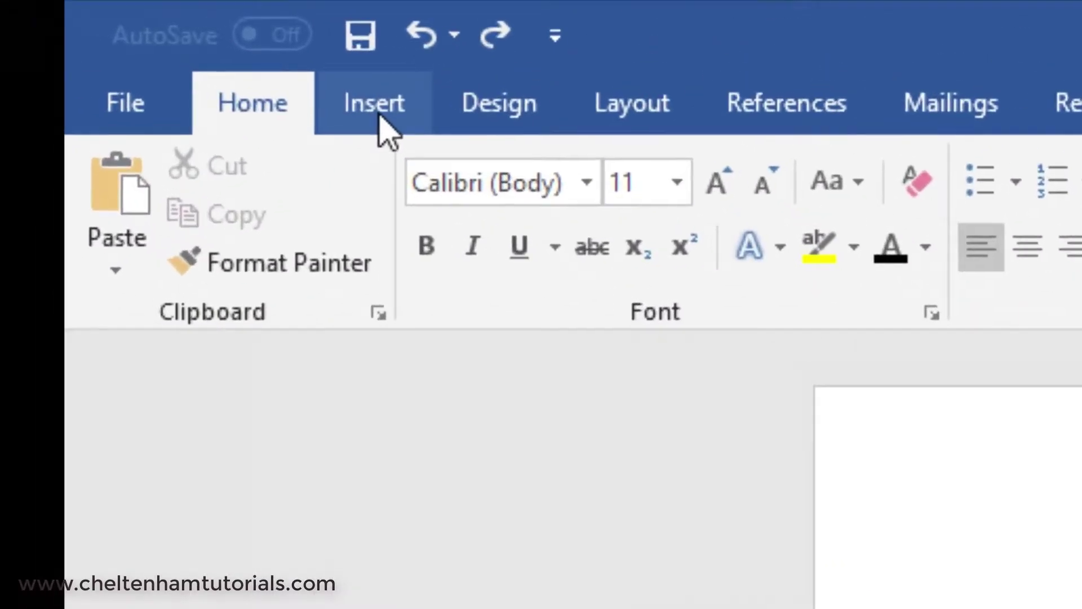
- Insert the built-in Facet (Even Page) header and review it on pages 1 to 3
left_click(117, 34)
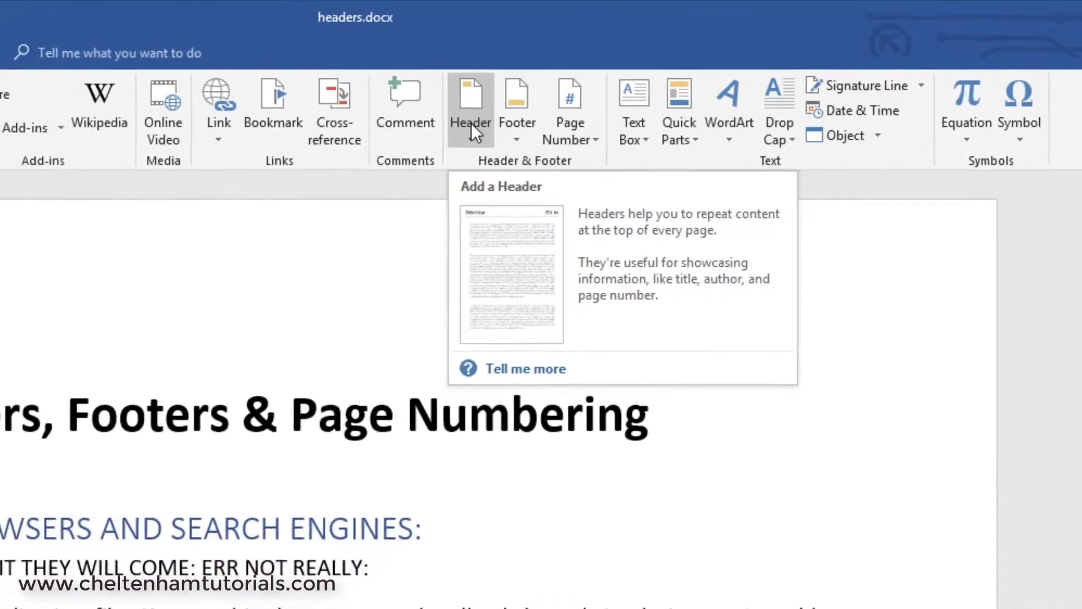
left_click(488, 119)
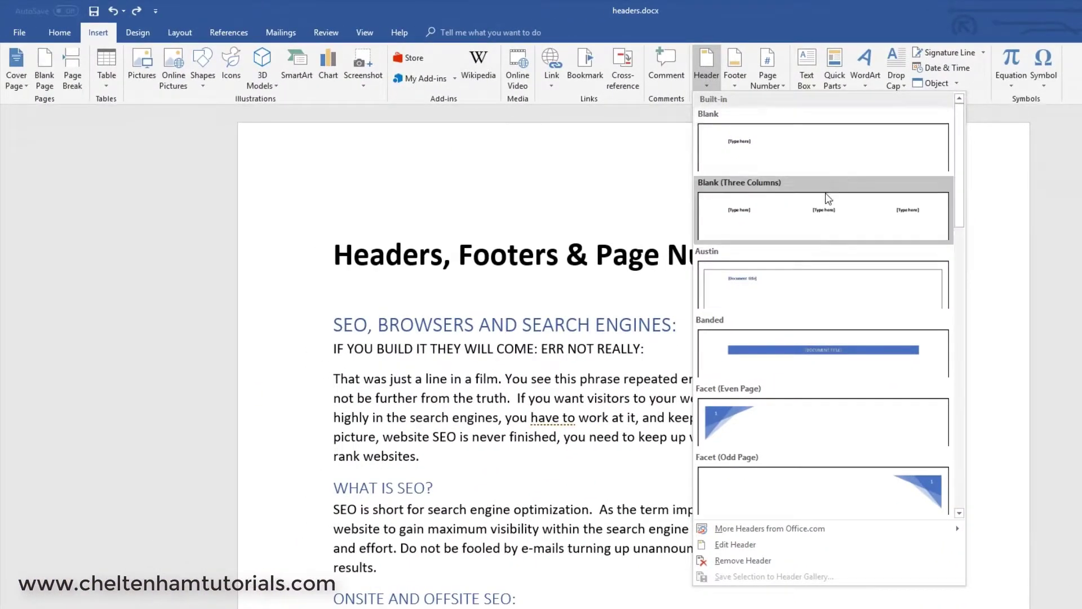
scroll(830, 395, "down", 3)
scroll(830, 402, "up", 3)
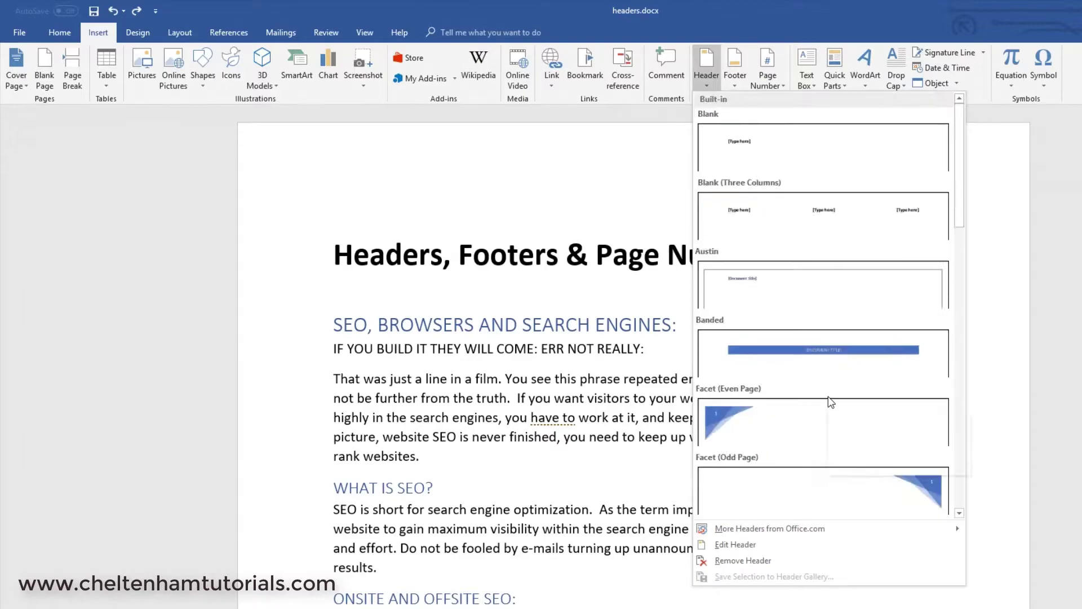
left_click(771, 417)
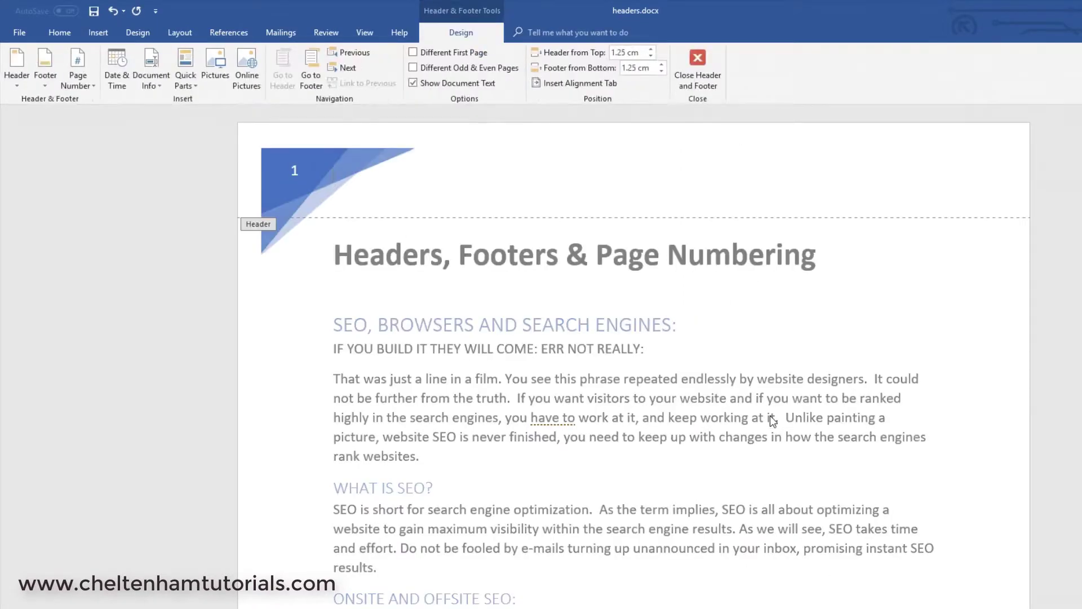
scroll(633, 363, "down", 15)
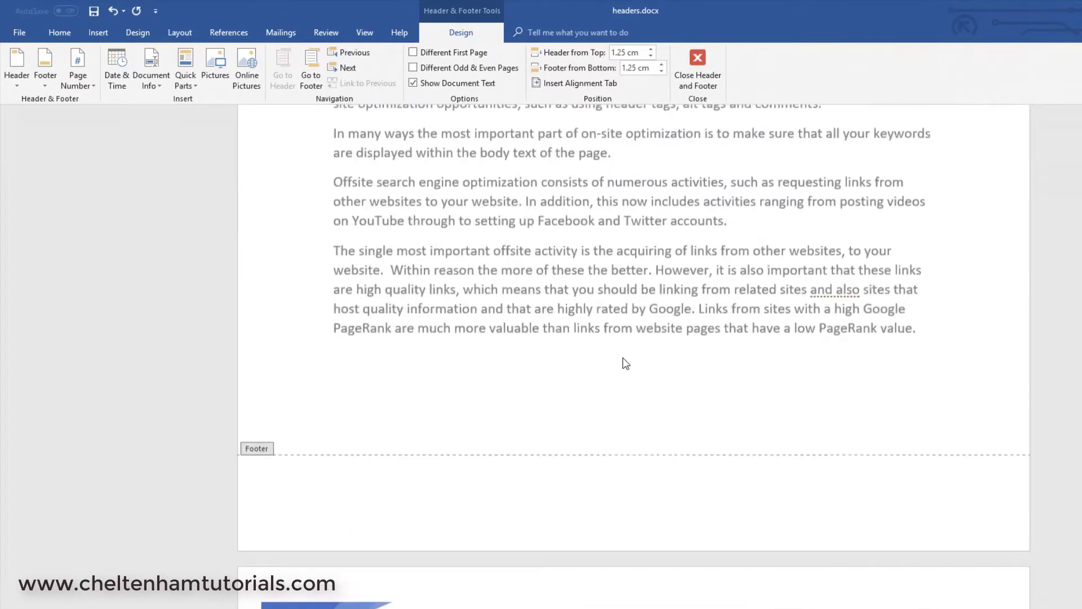
scroll(367, 390, "down", 15)
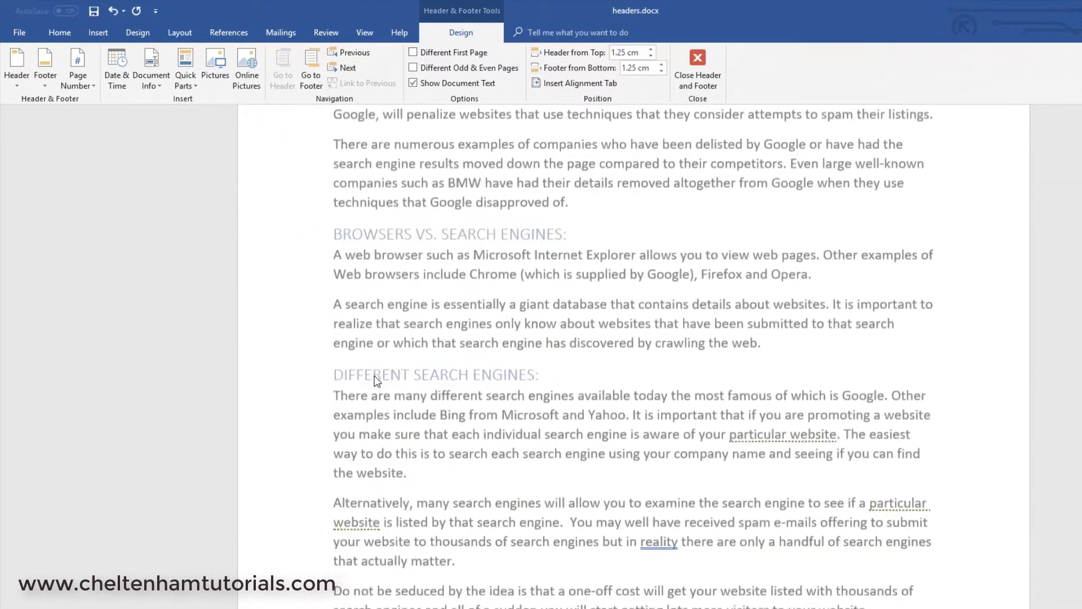
scroll(375, 376, "down", 5)
scroll(374, 376, "up", 18)
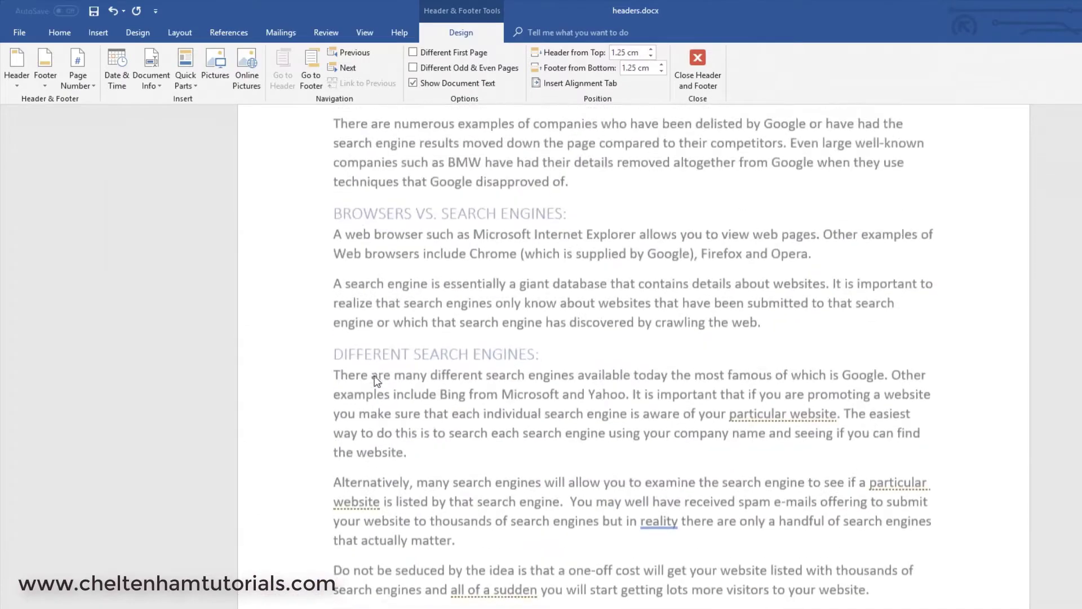
scroll(375, 376, "up", 15)
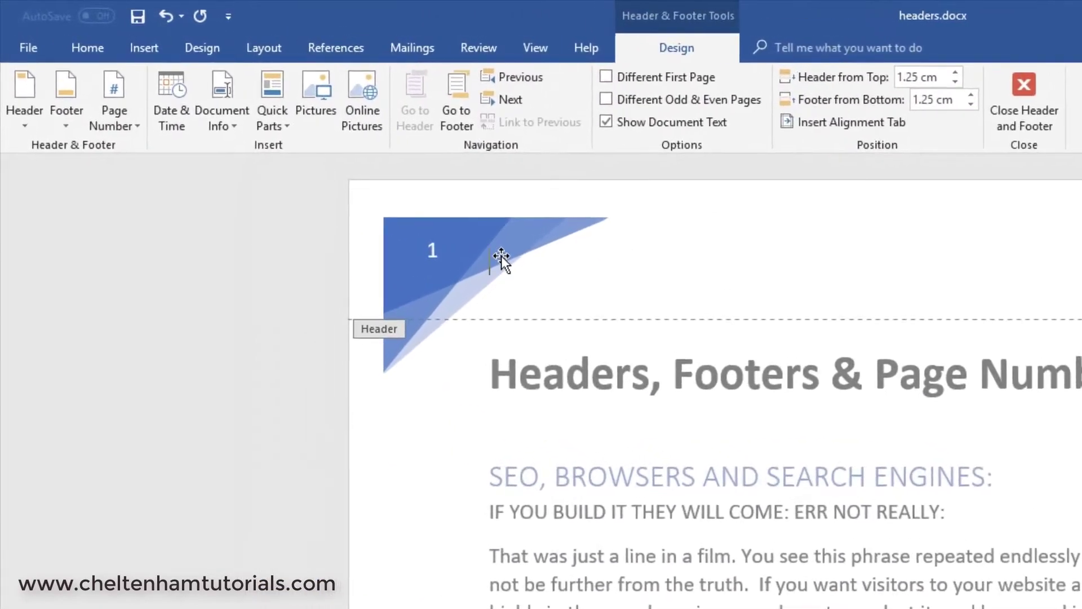
- Undo the Facet header and insert the orange Integral header instead
key("ctrl+z")
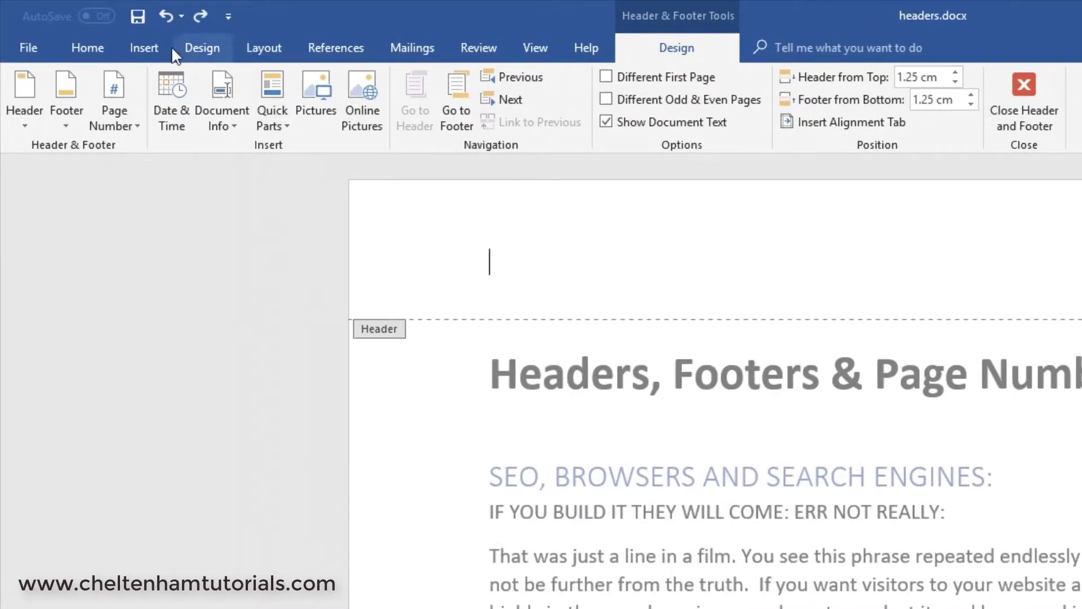
left_click(146, 47)
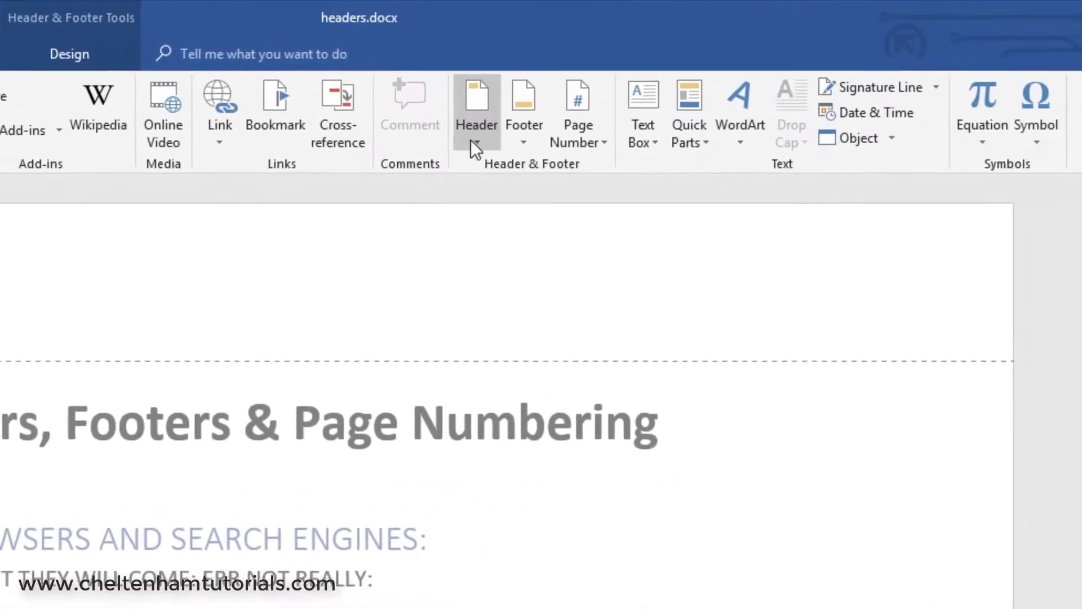
left_click(1037, 93)
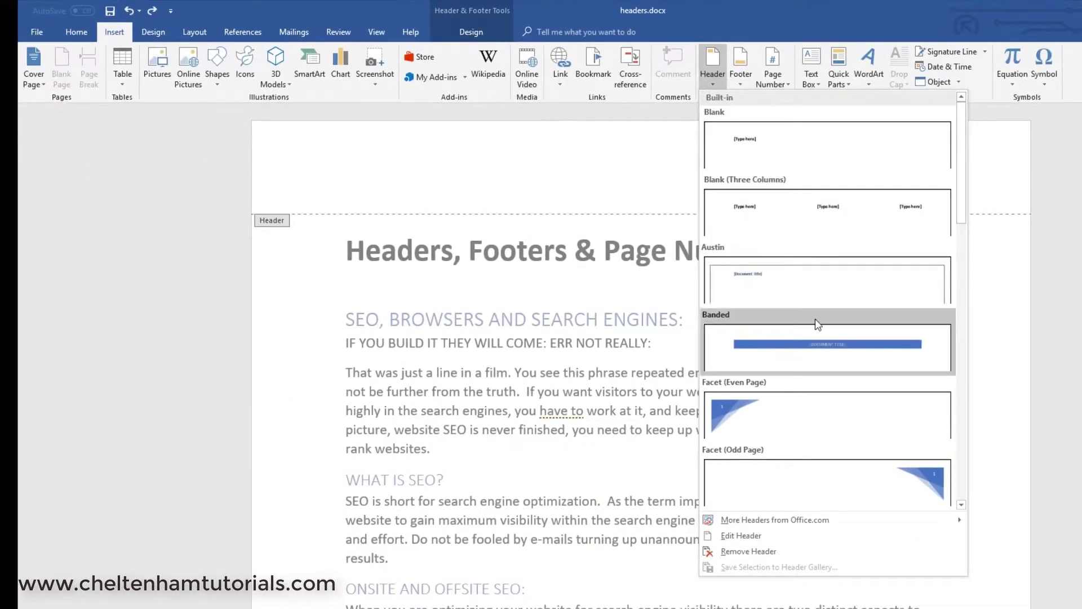
scroll(817, 321, "down", 3)
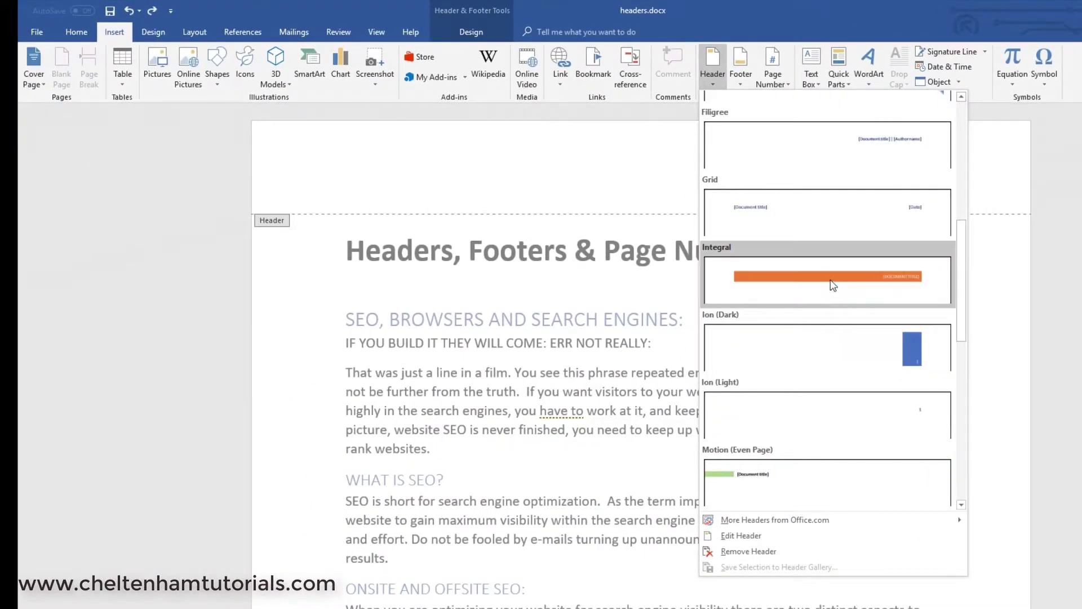
left_click(796, 280)
- Type 'SEO GUIDE' as the header's document title, correcting the typo
left_click(849, 185)
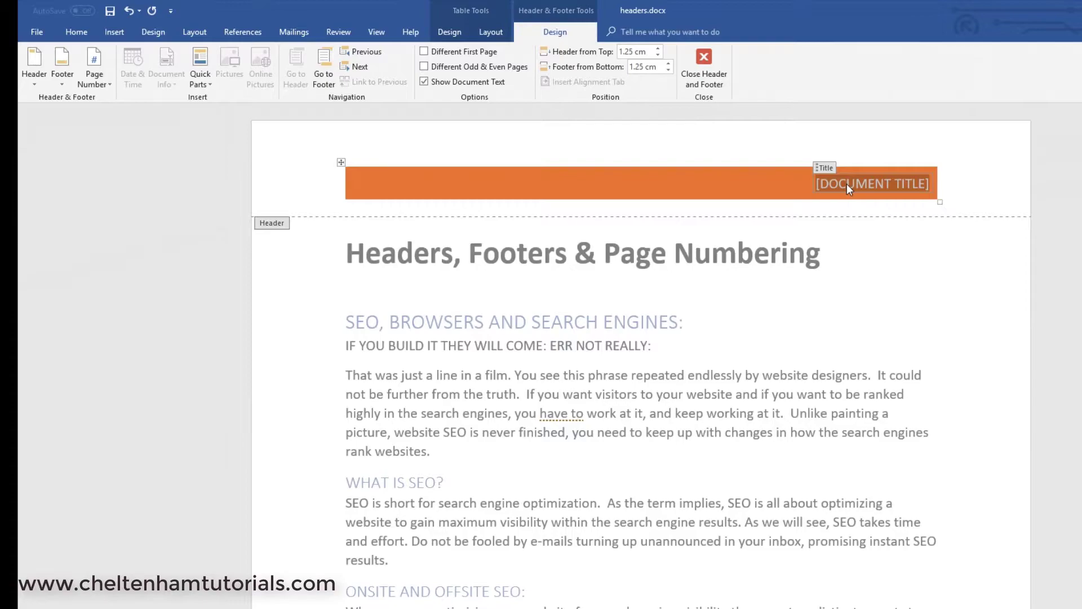
type("SEO")
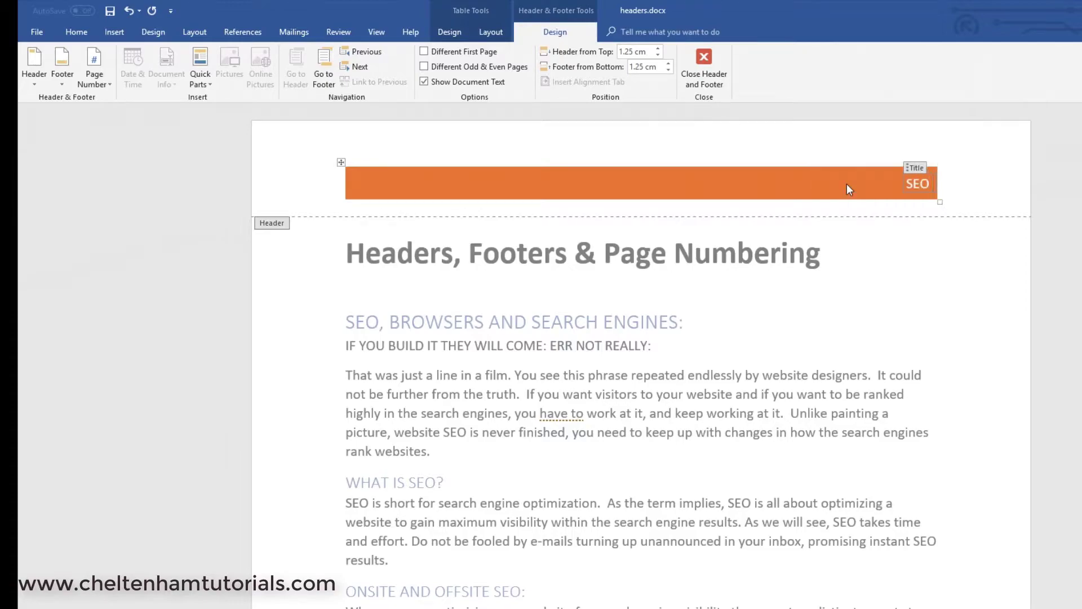
type(" GIDE")
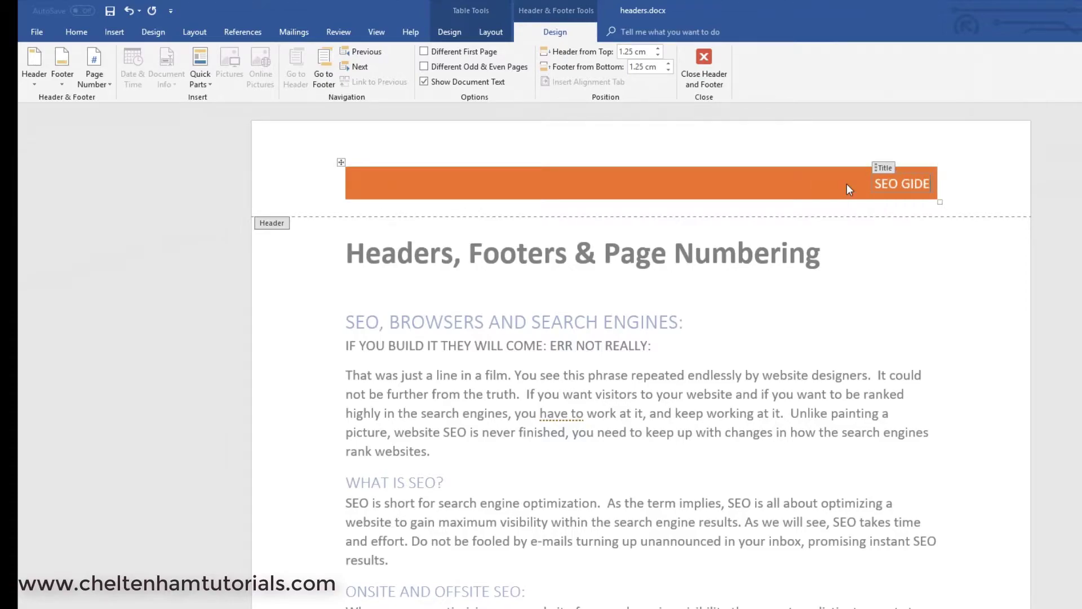
key("BackSpace")
key("BackSpace")
key("BackSpace")
type("UIDE")
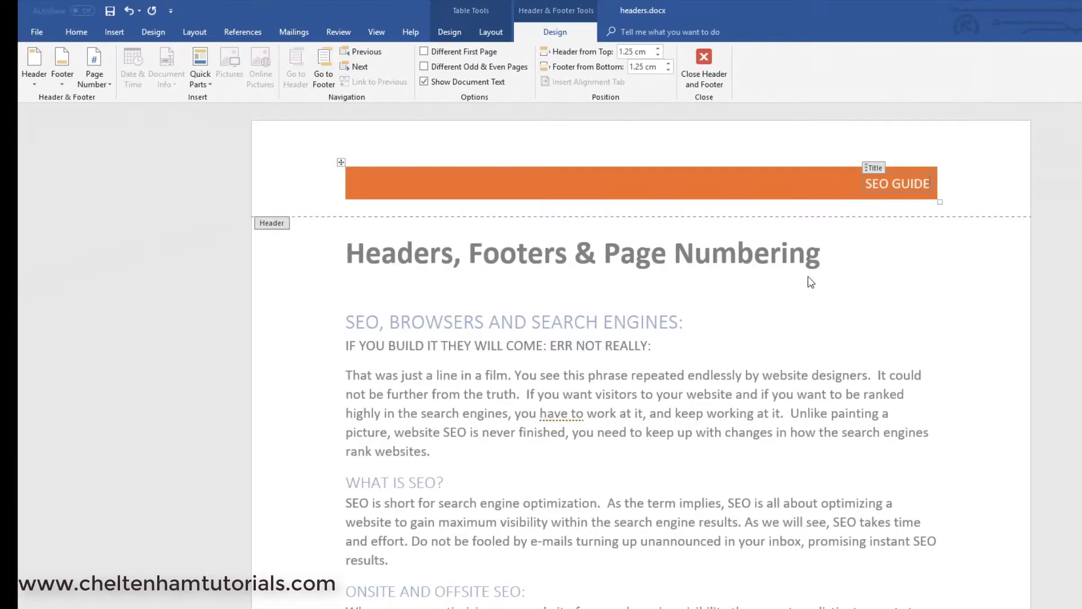
scroll(810, 282, "down", 15)
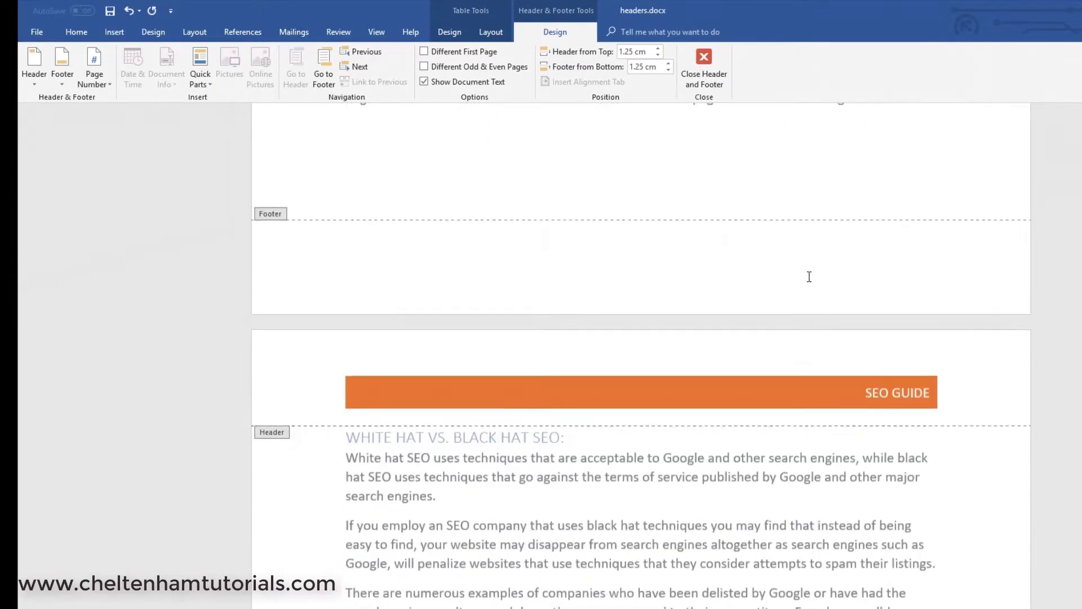
scroll(811, 282, "down", 20)
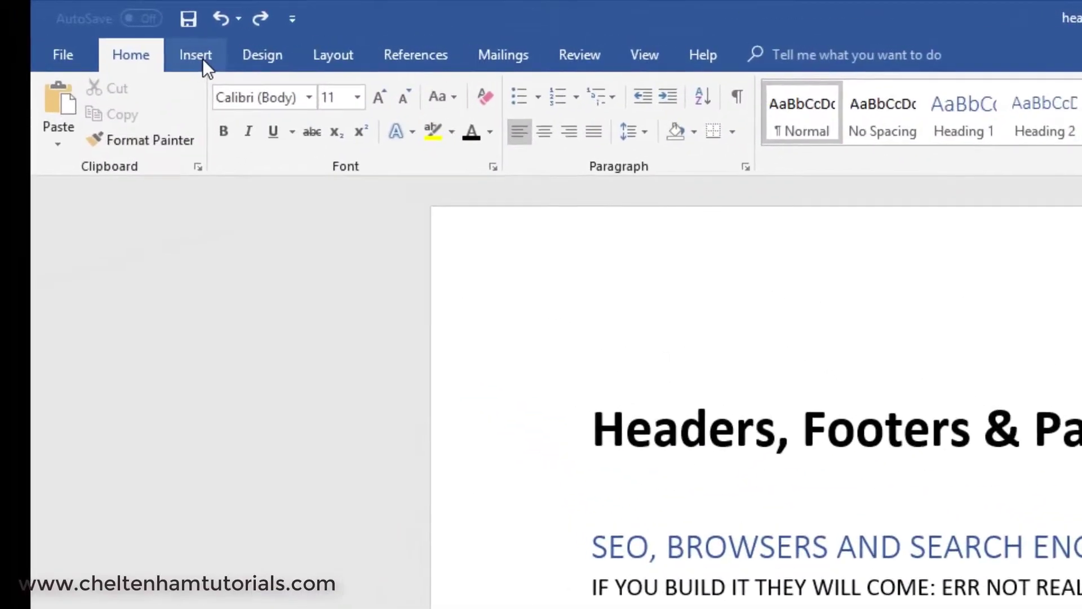
- Insert the Retrospect footer with author name and page number, and check it on page 2
left_click(204, 63)
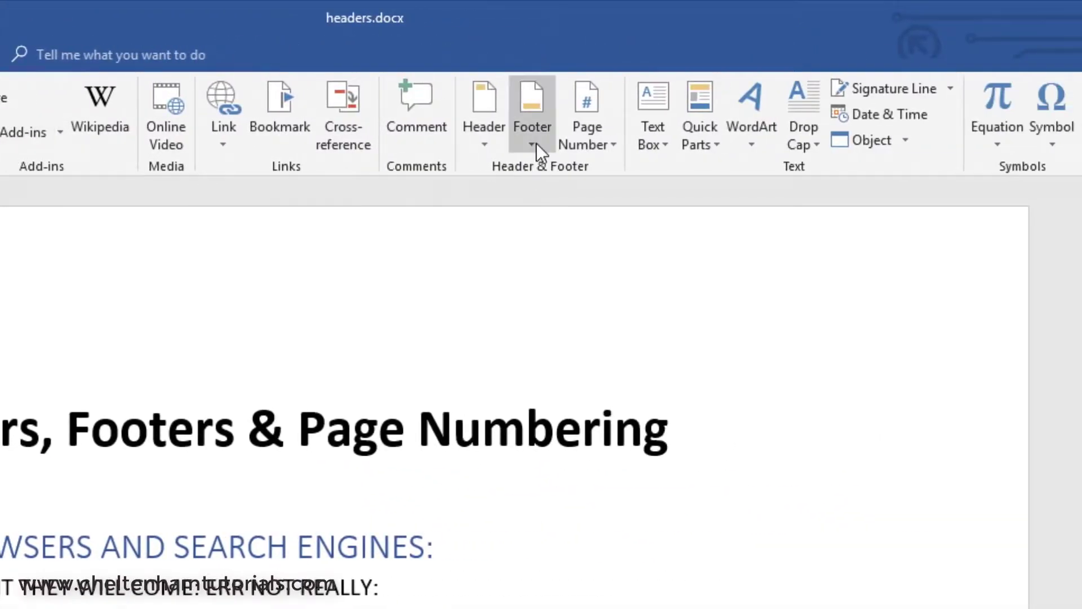
left_click(536, 143)
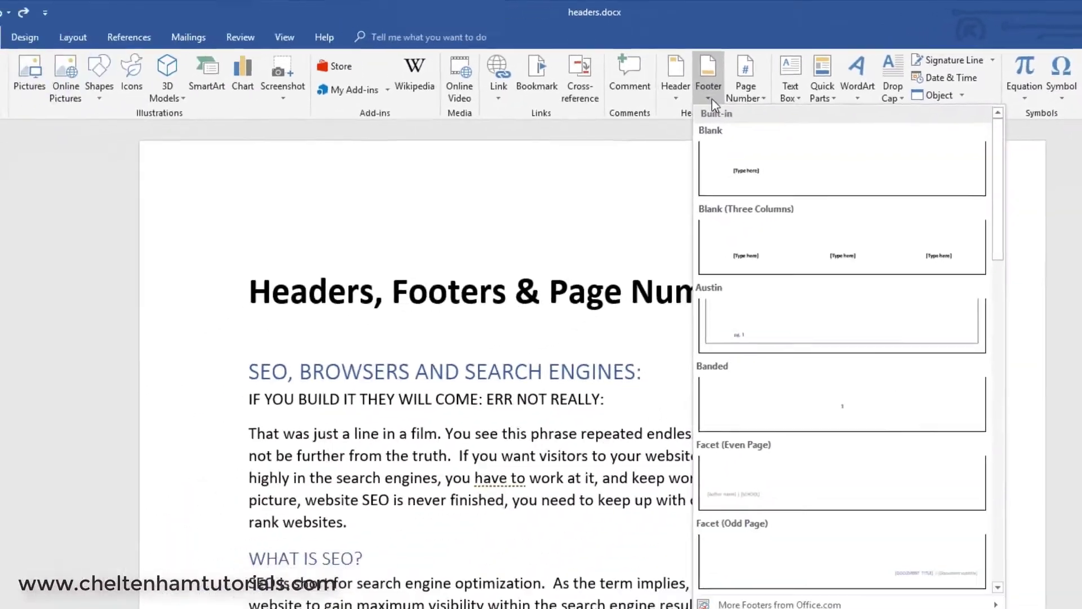
scroll(843, 343, "down", 5)
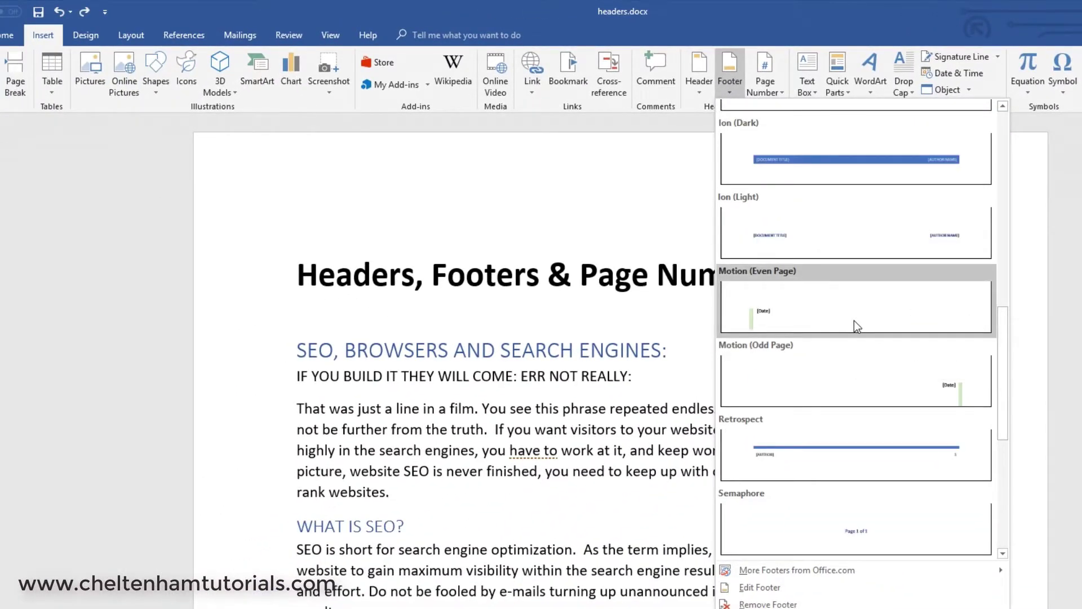
left_click(833, 449)
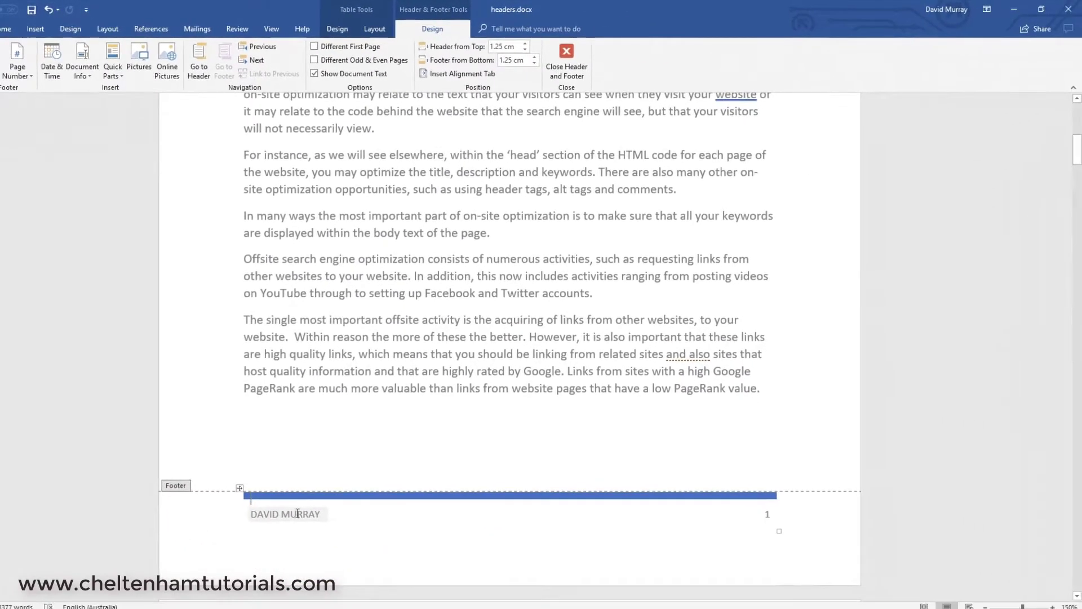
scroll(391, 530, "down", 3)
left_click(325, 442)
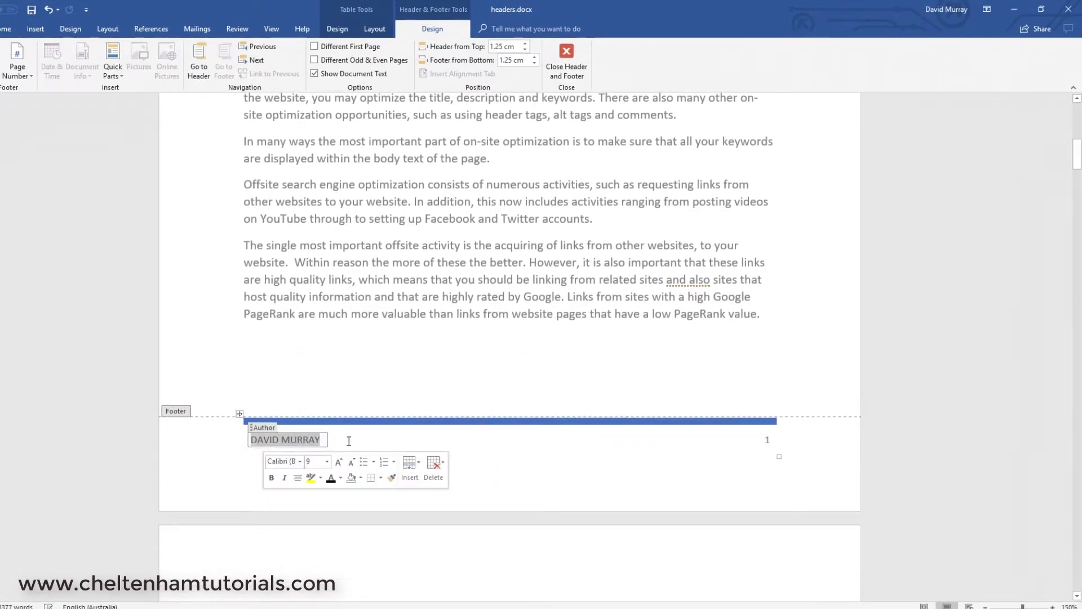
scroll(495, 313, "down", 1)
scroll(495, 313, "down", 2)
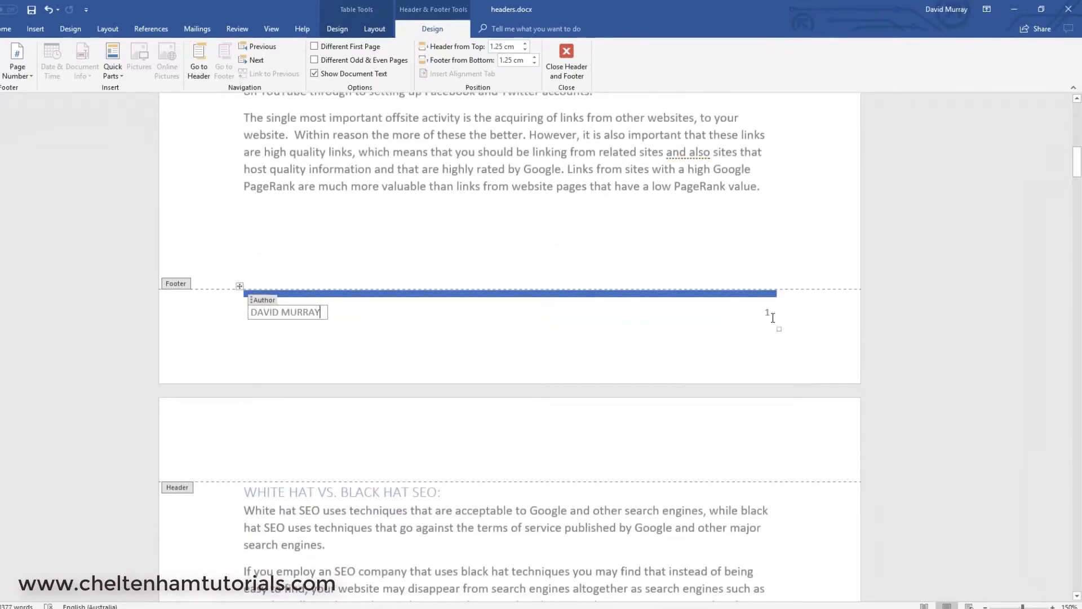
scroll(772, 317, "down", 16)
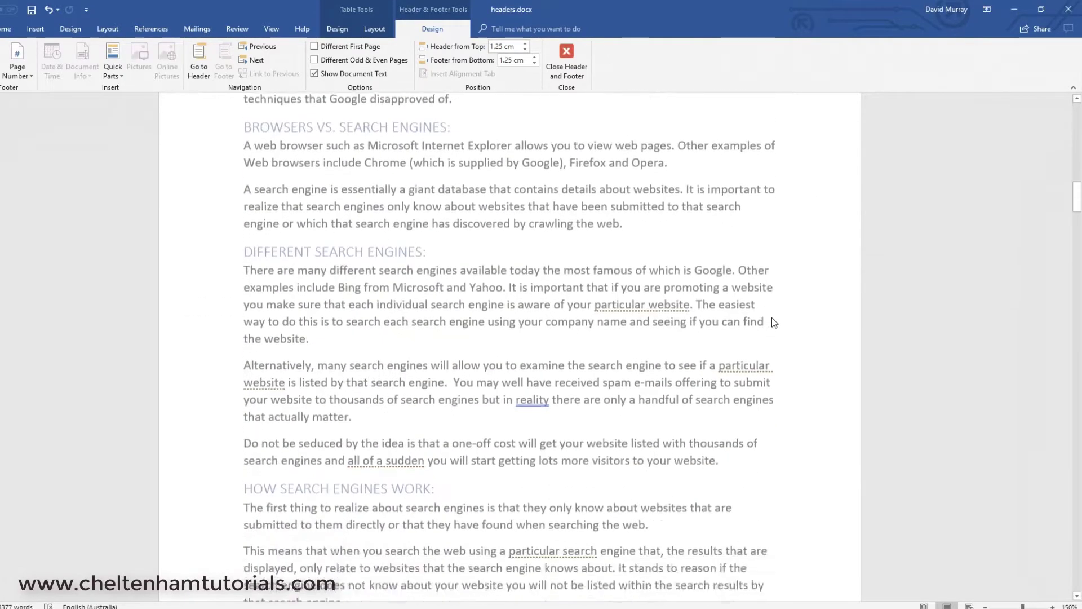
scroll(772, 317, "down", 4)
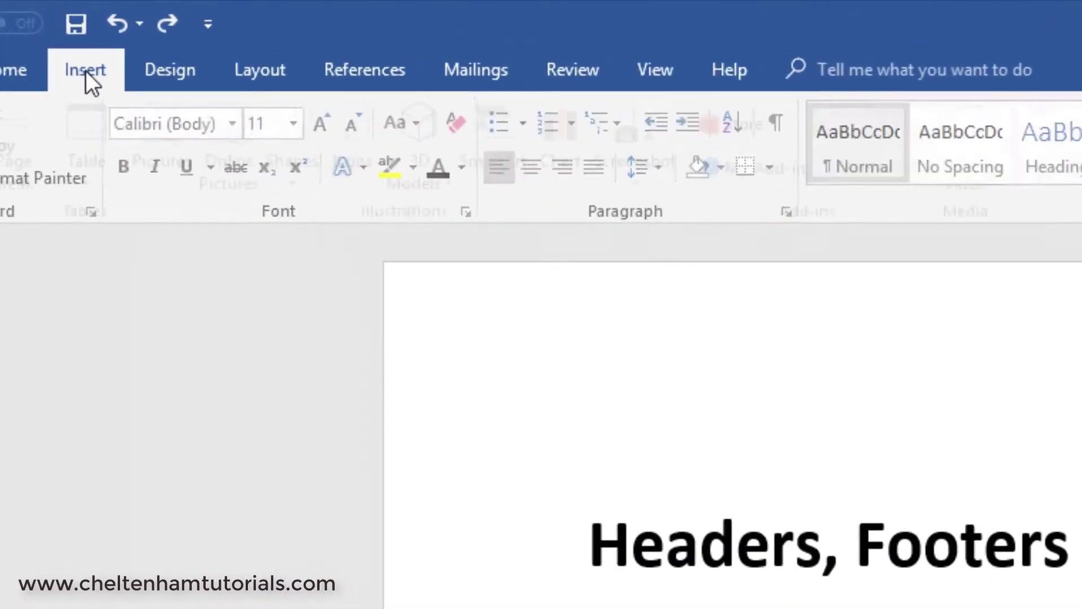
- Add a Plain Number 2 centred page number at the top of the page
left_click(36, 29)
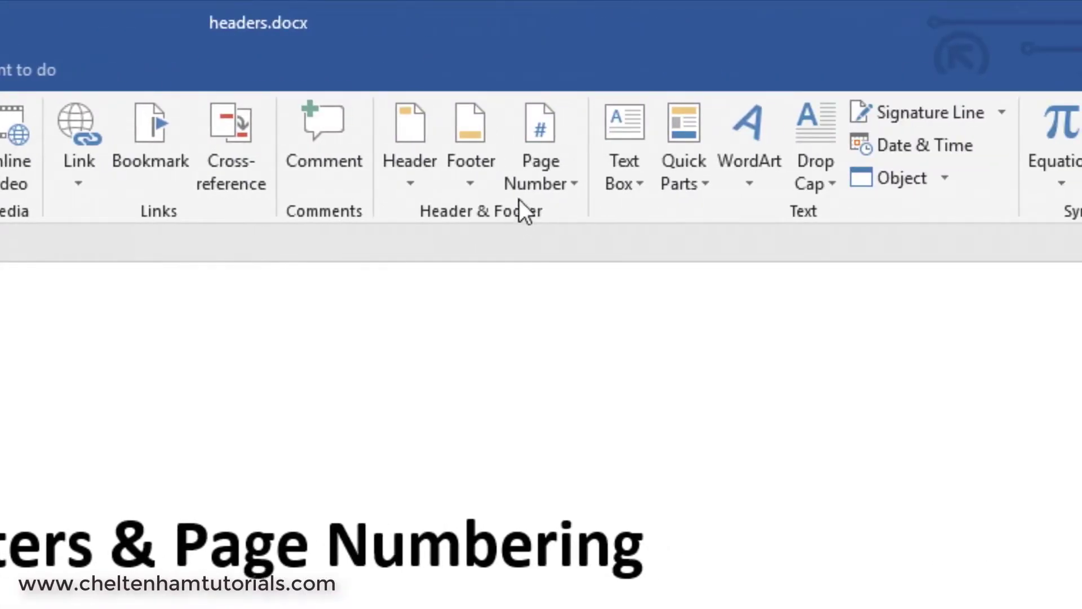
left_click(534, 174)
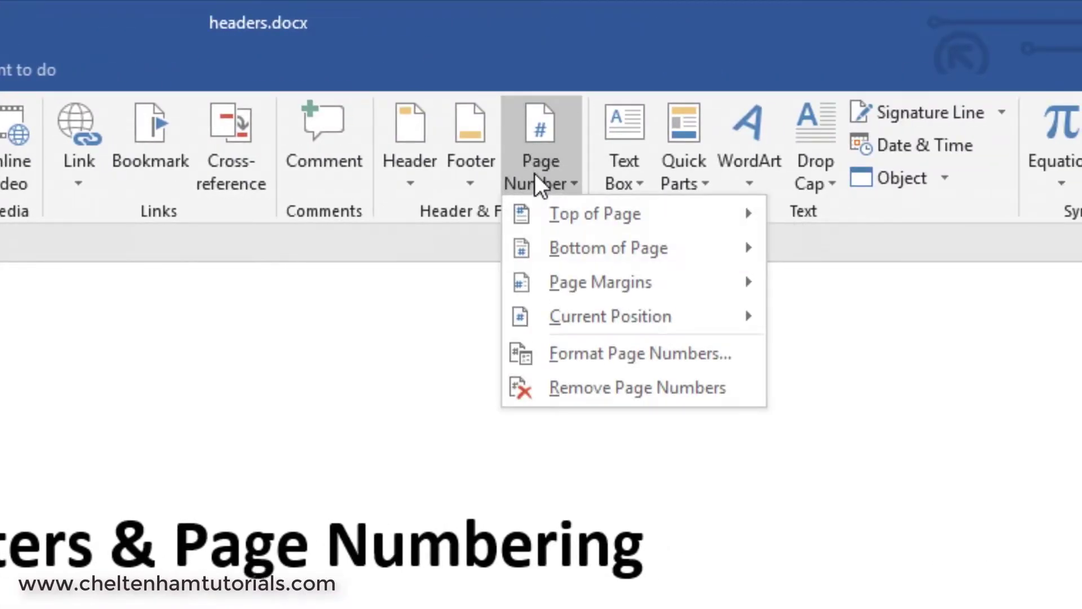
mouse_move(622, 217)
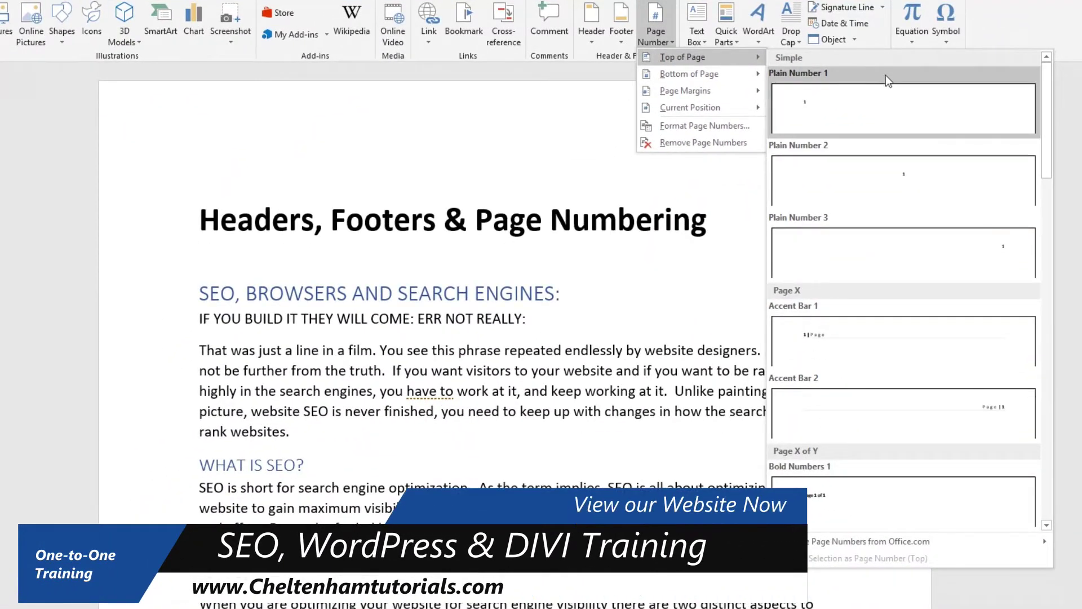
left_click(912, 174)
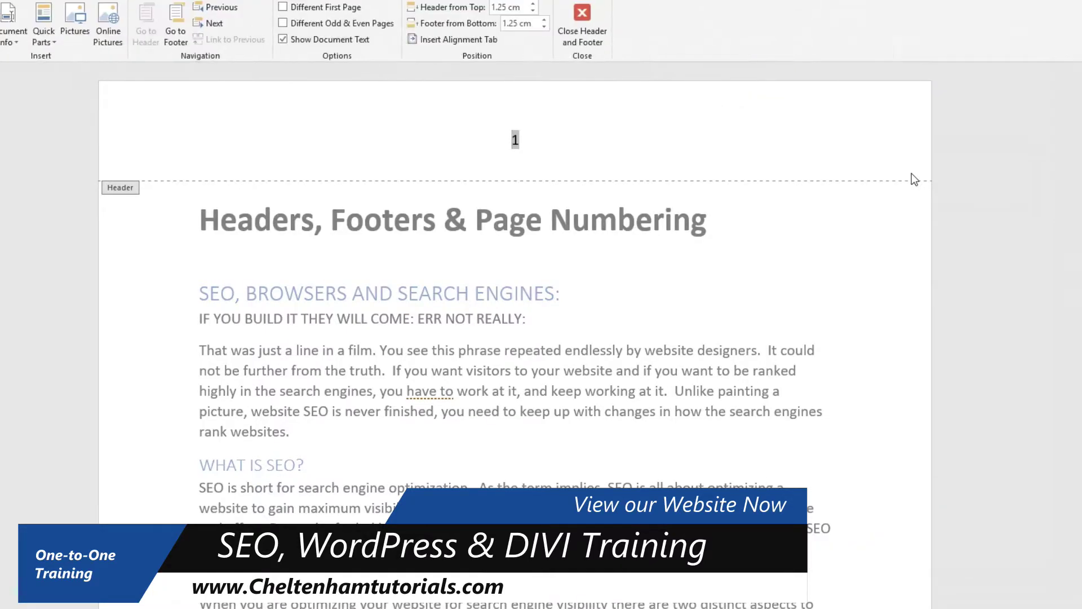
- Replace the plain page number with Bold Numbers 2 'Page X of Y' at the page top
key("ctrl+z")
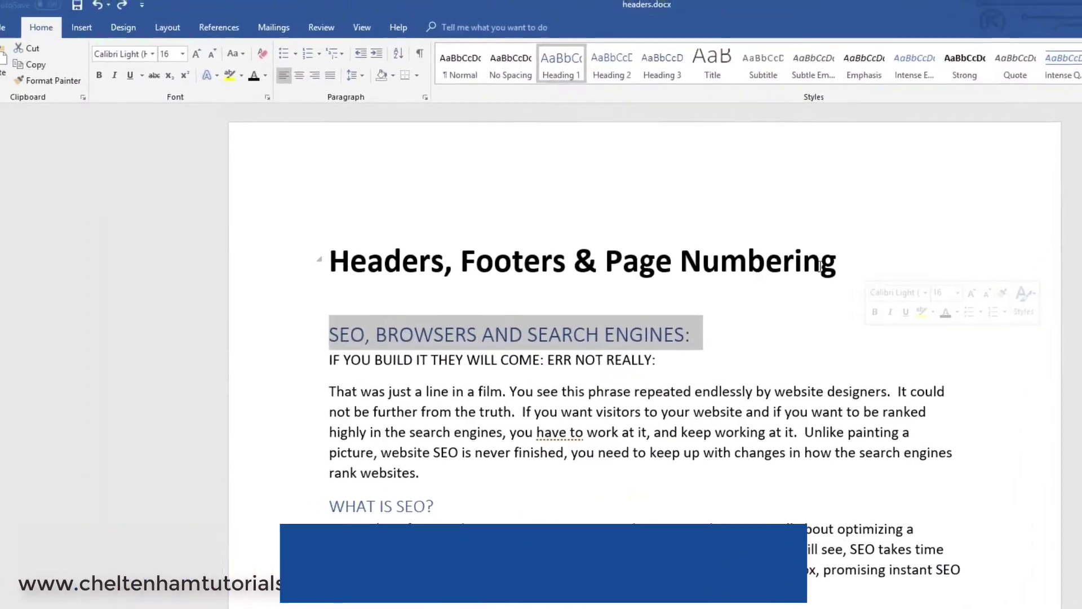
left_click(777, 296)
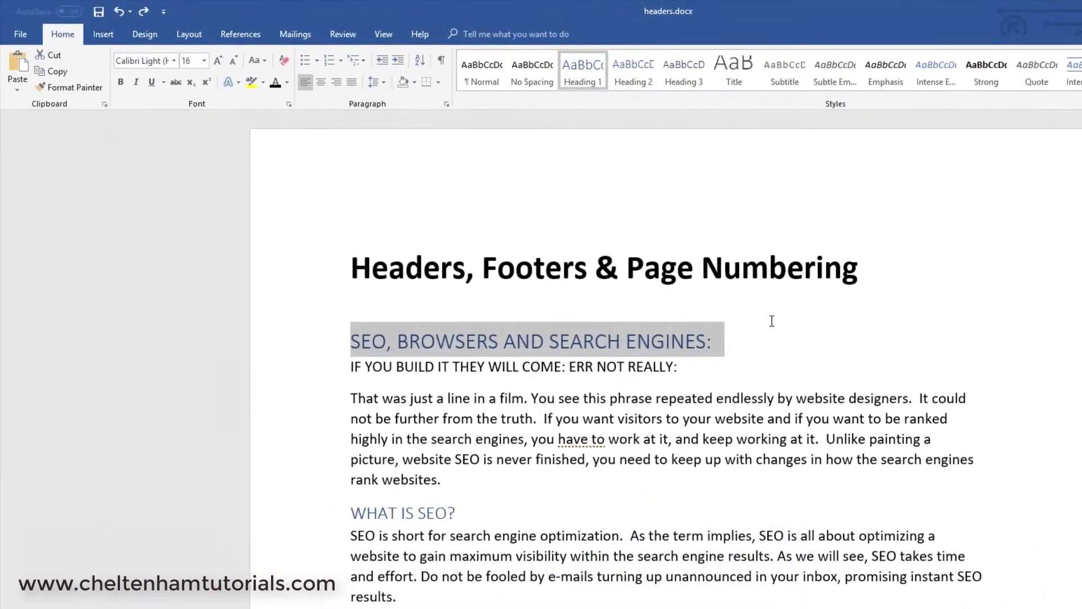
left_click(104, 35)
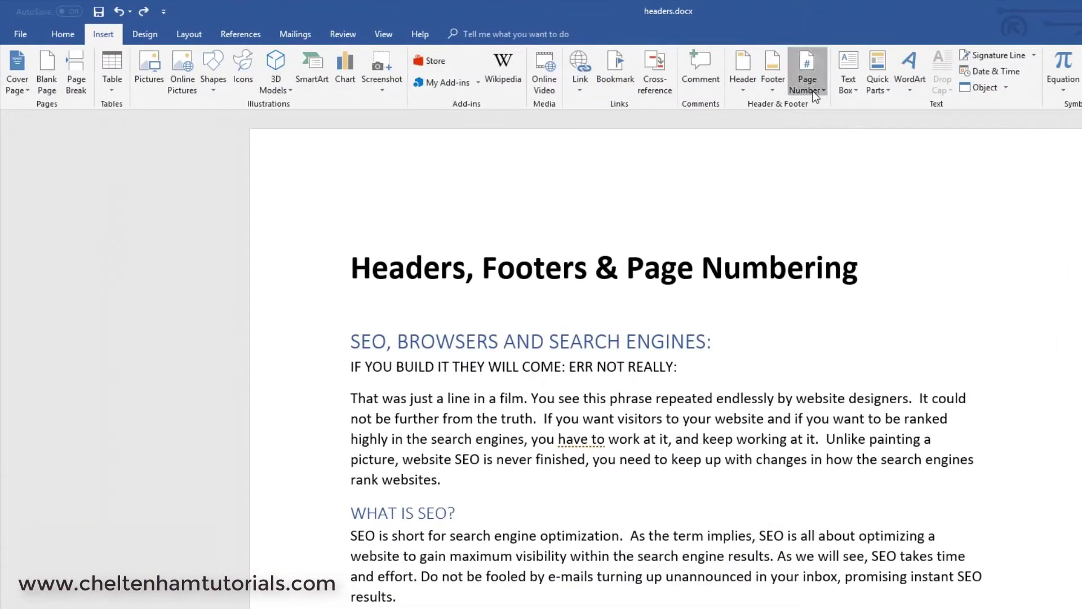
left_click(808, 84)
mouse_move(840, 109)
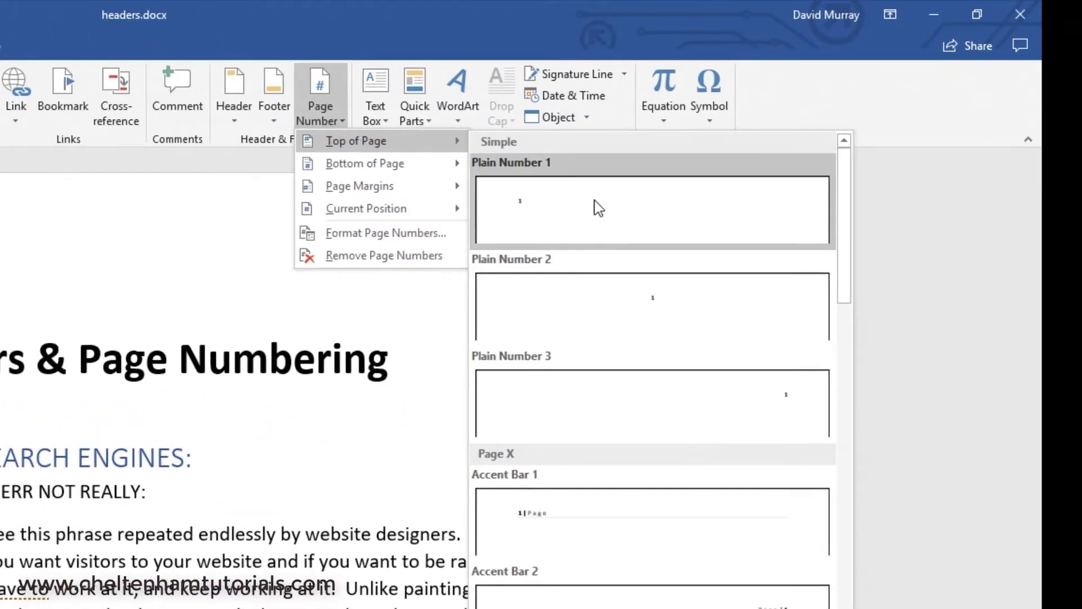
scroll(595, 427, "down", 6)
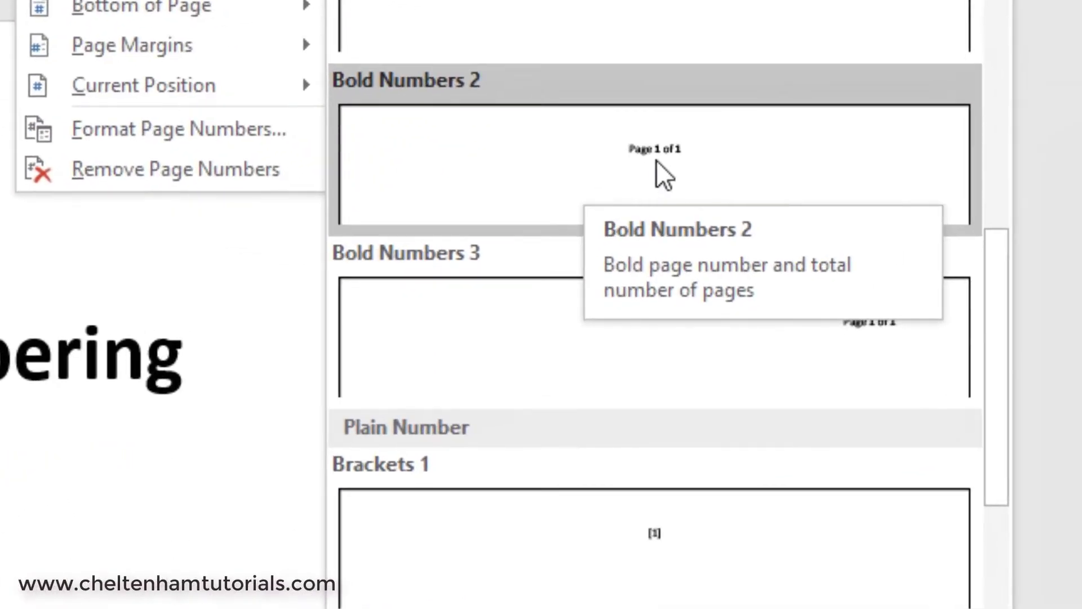
left_click(658, 160)
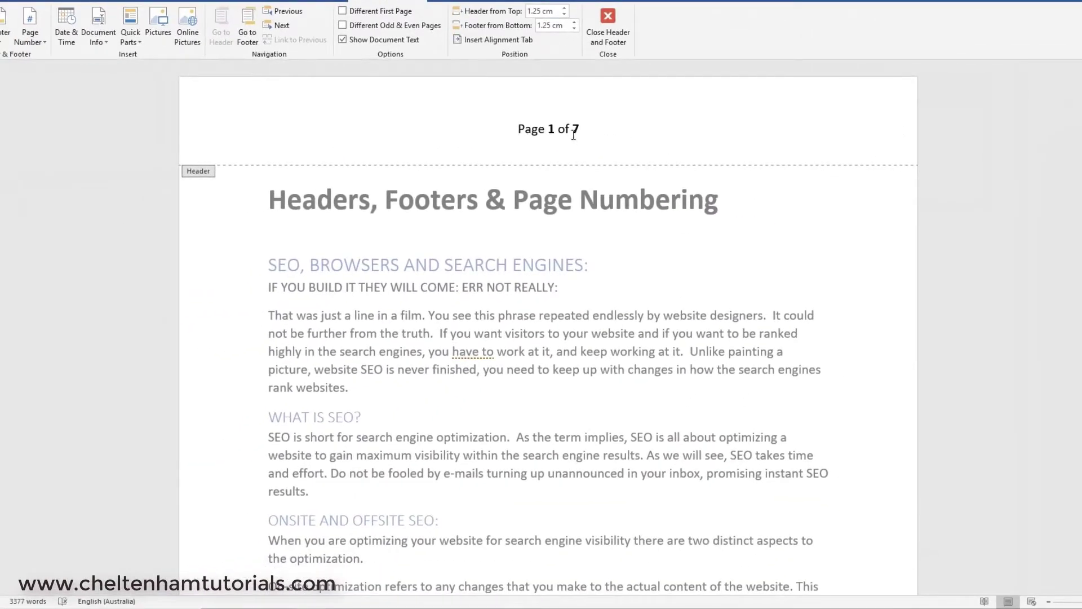
- Scroll through the pages to check the bold page numbering in each header
scroll(595, 234, "down", 15)
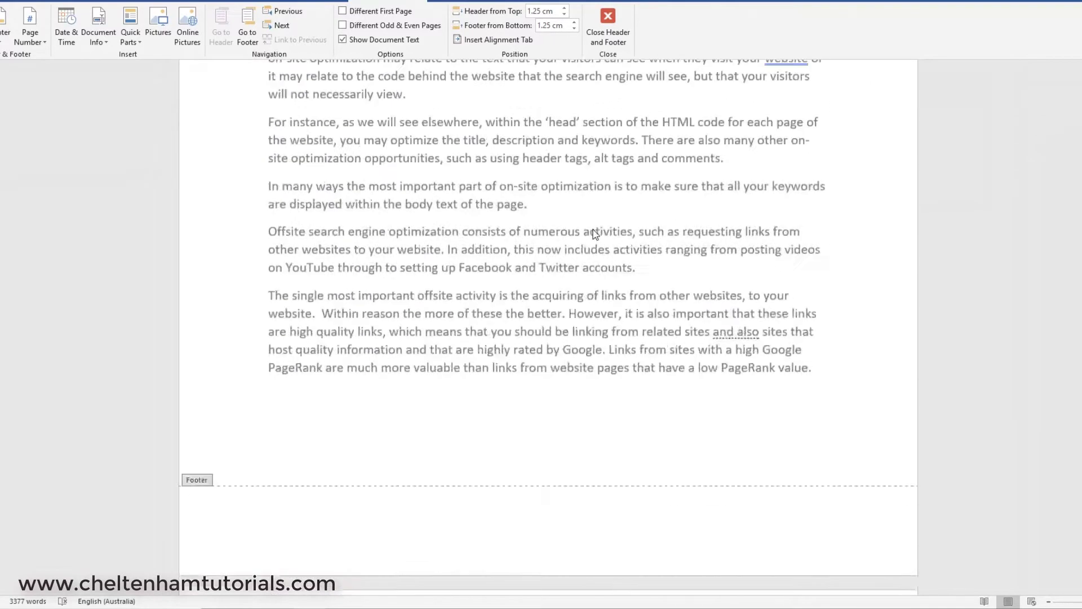
scroll(601, 252, "down", 12)
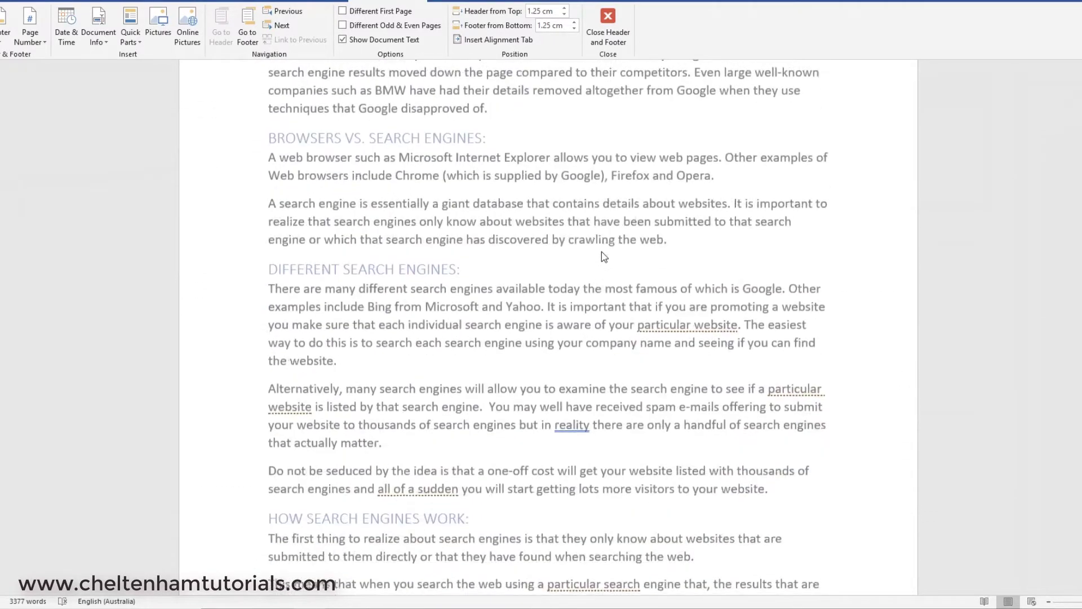
scroll(601, 252, "down", 1)
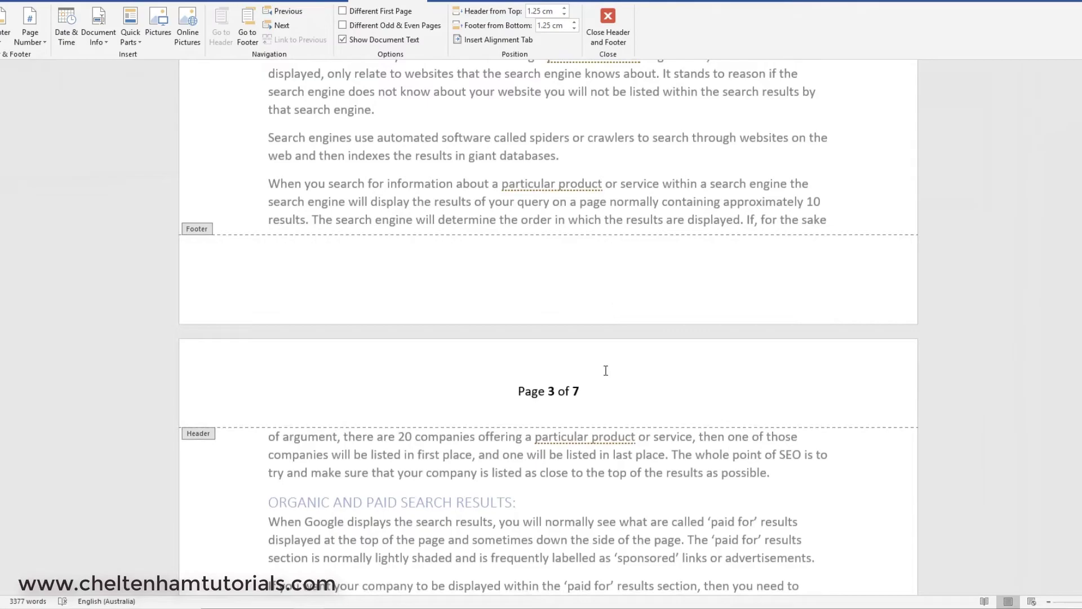
scroll(596, 299, "up", 15)
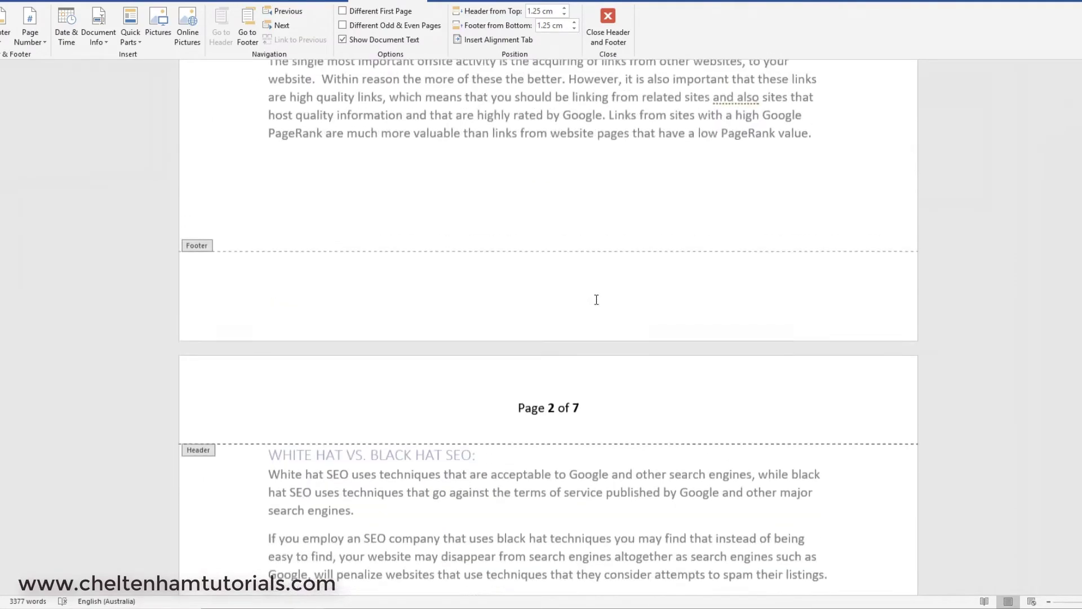
scroll(596, 299, "up", 15)
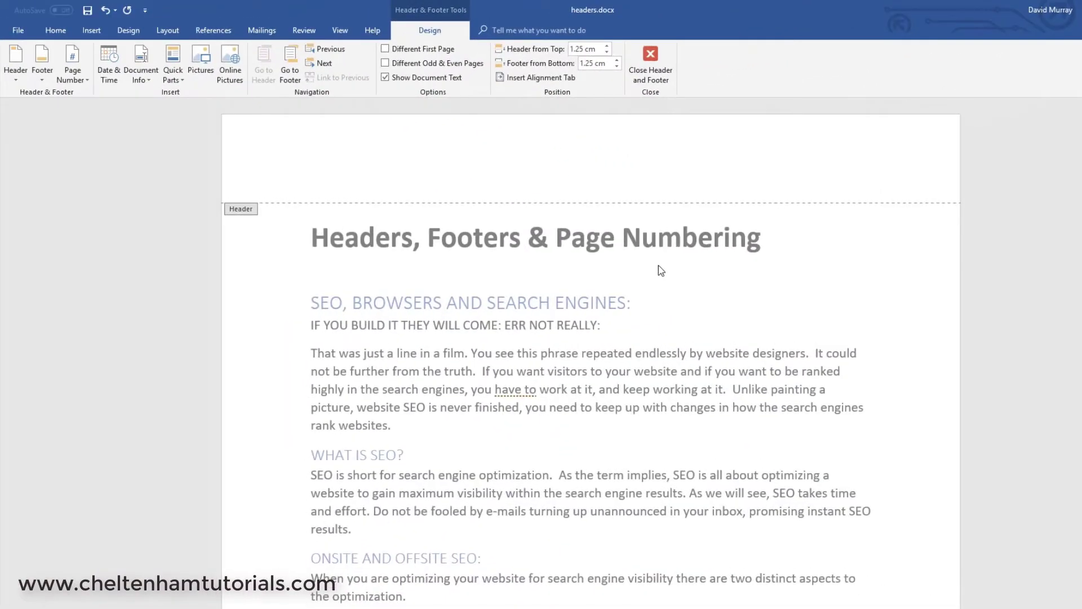
- Type the label 'Document stored at:' into the page 1 footer
scroll(661, 270, "down", 12)
scroll(661, 271, "down", 3)
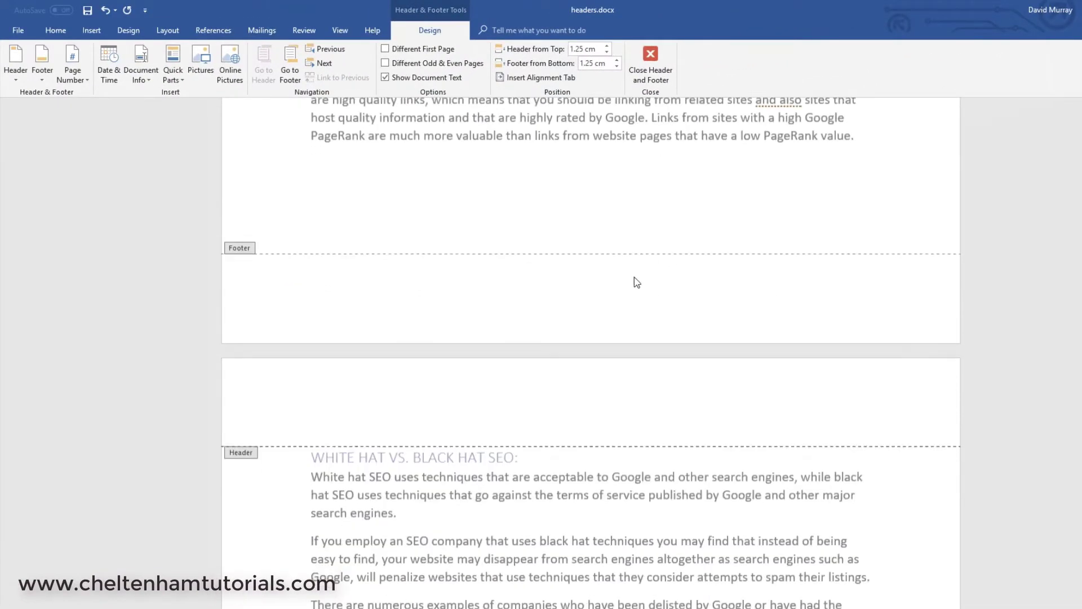
double_click(587, 282)
double_click(588, 300)
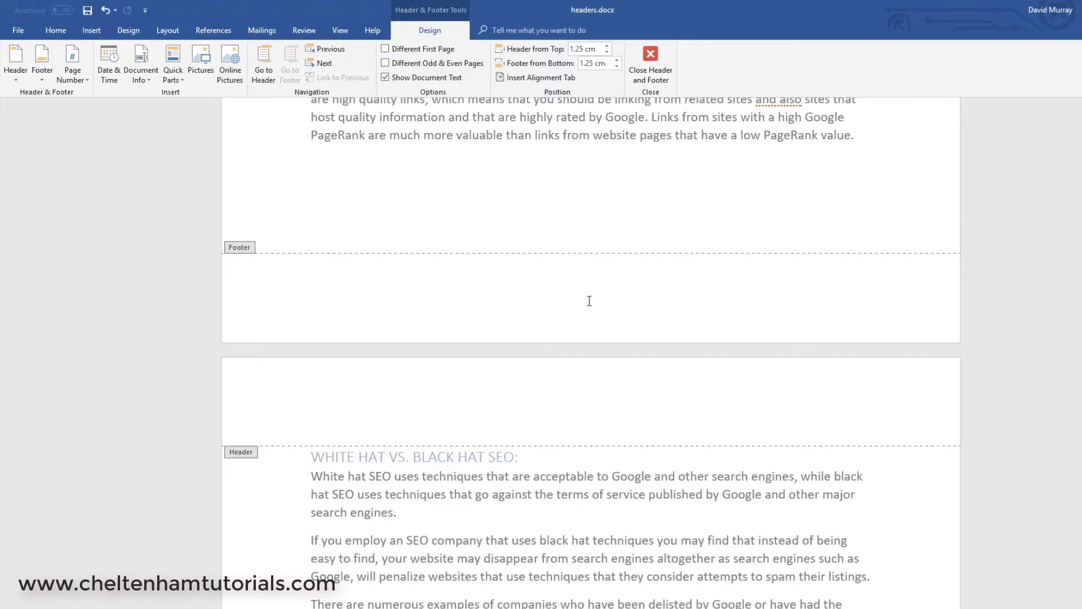
type("D")
type("ocumnet ")
type("stored ")
type("at")
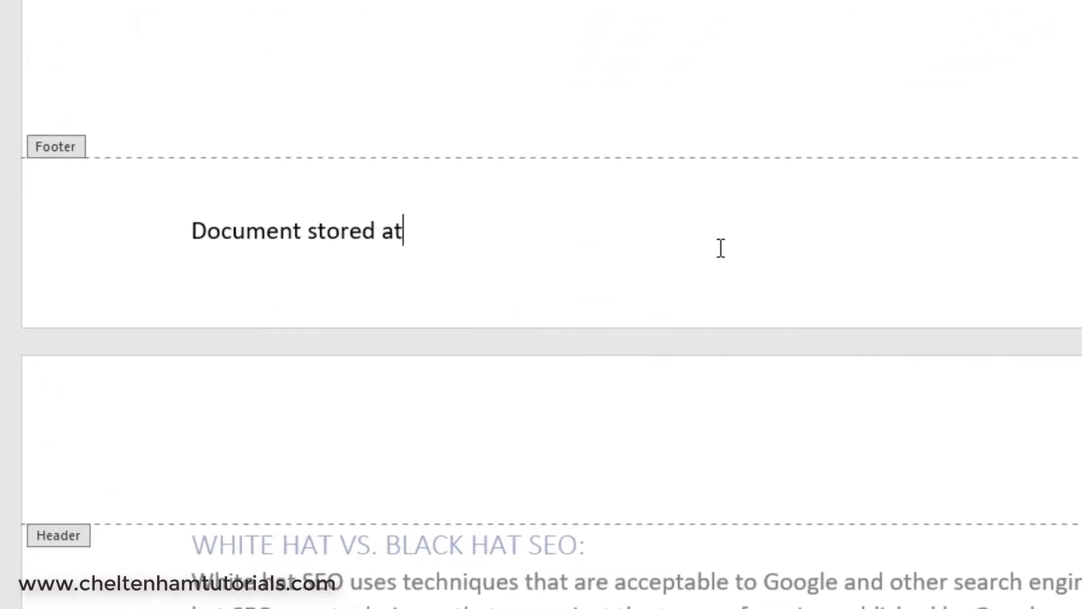
type(":")
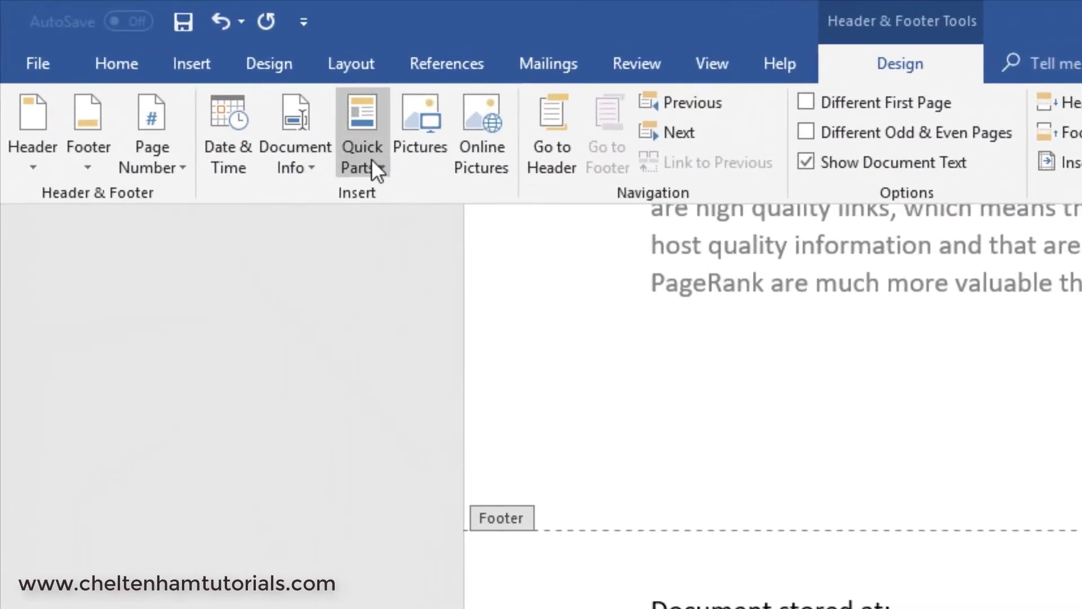
- Insert a FileName field with Add path to filename ticked after the footer label
left_click(371, 159)
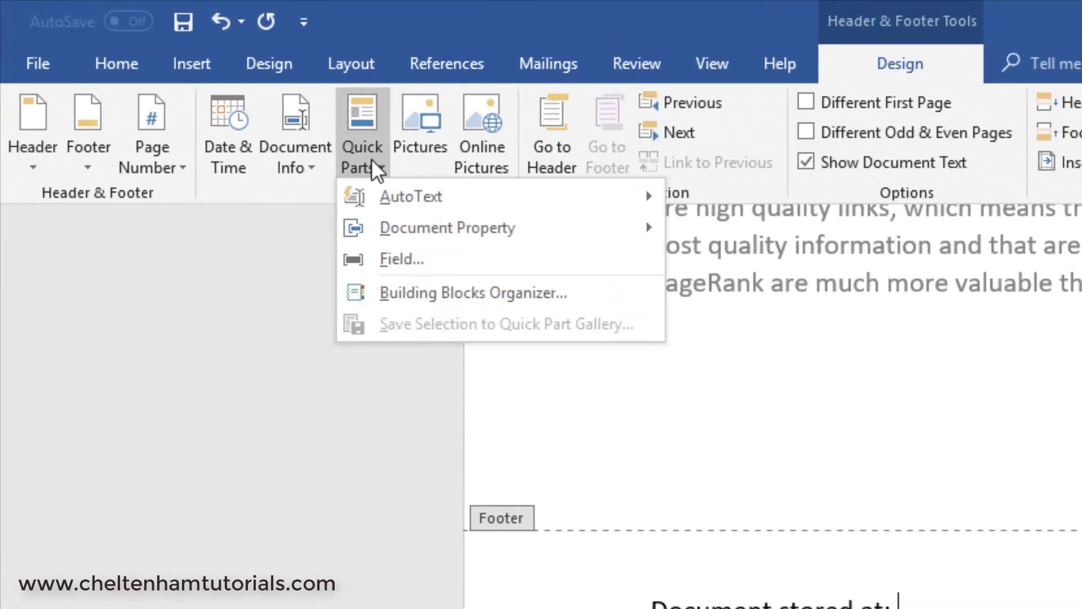
left_click(397, 258)
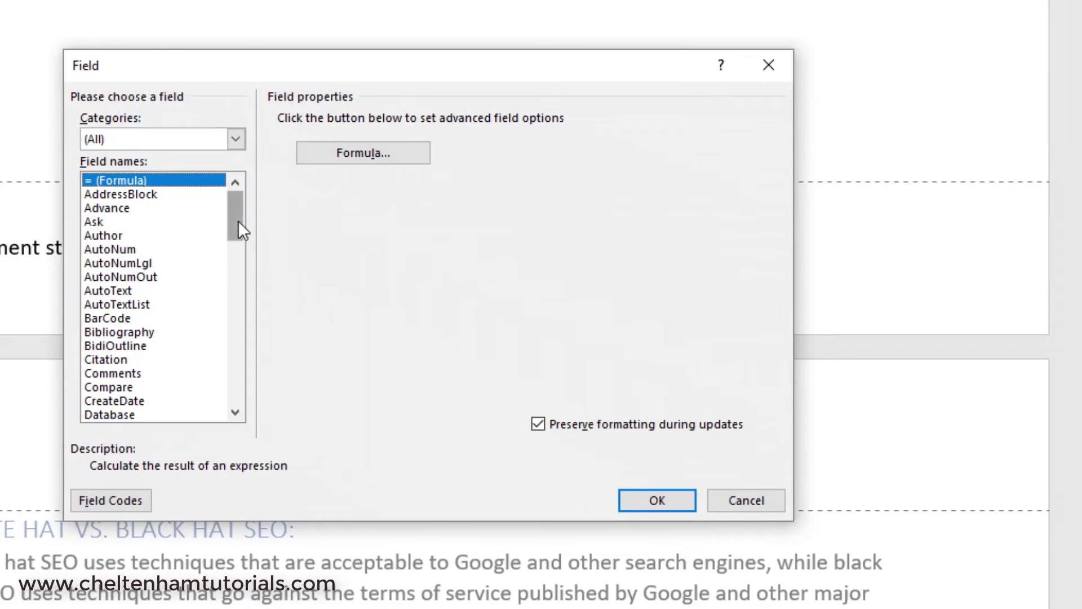
left_click_drag(232, 224, 233, 274)
left_click(117, 235)
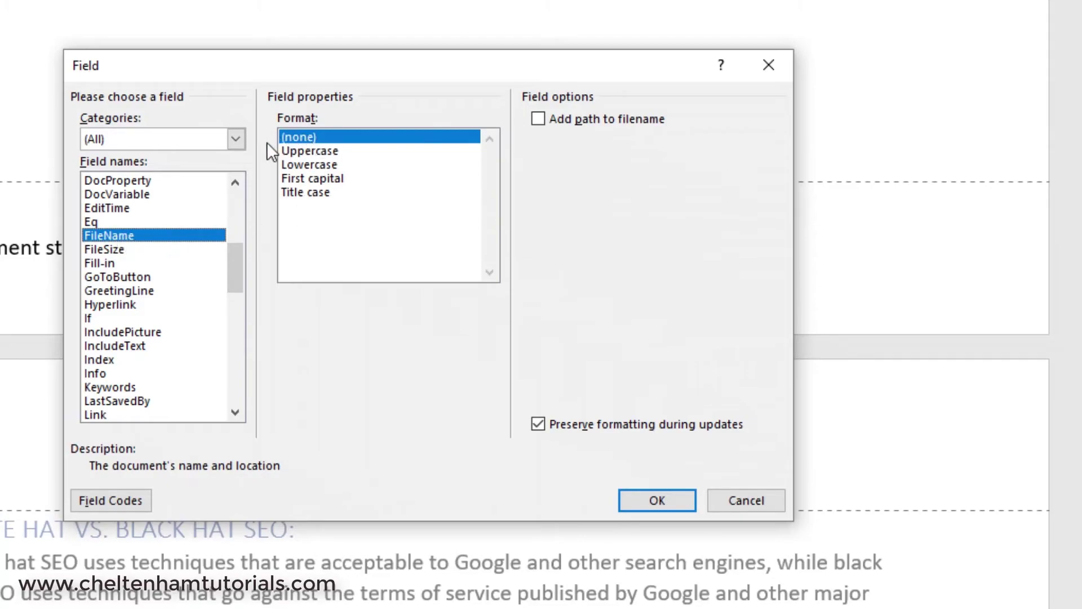
left_click(538, 118)
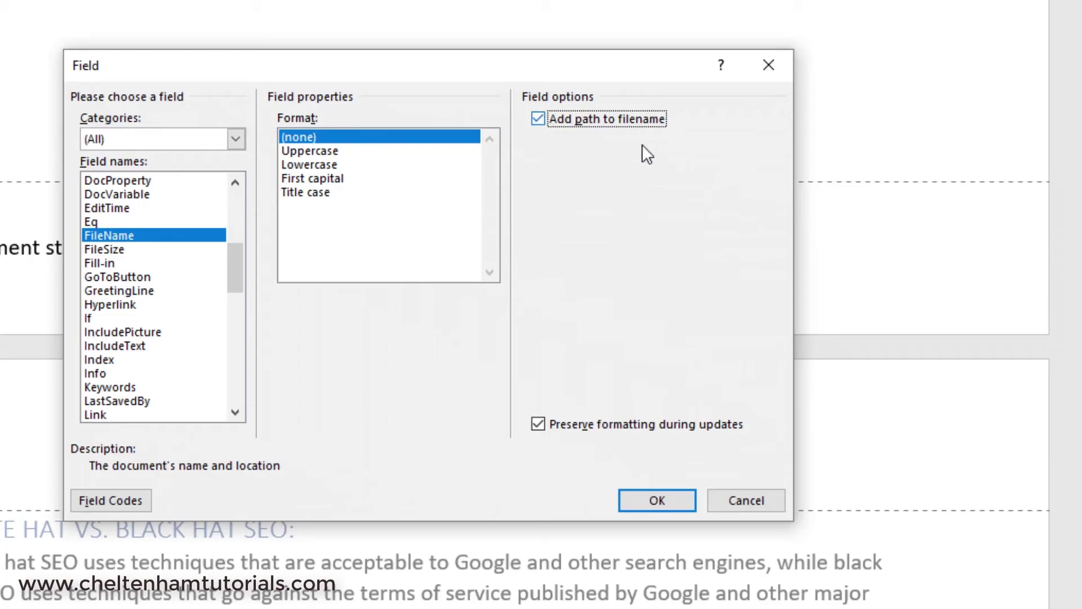
left_click(656, 500)
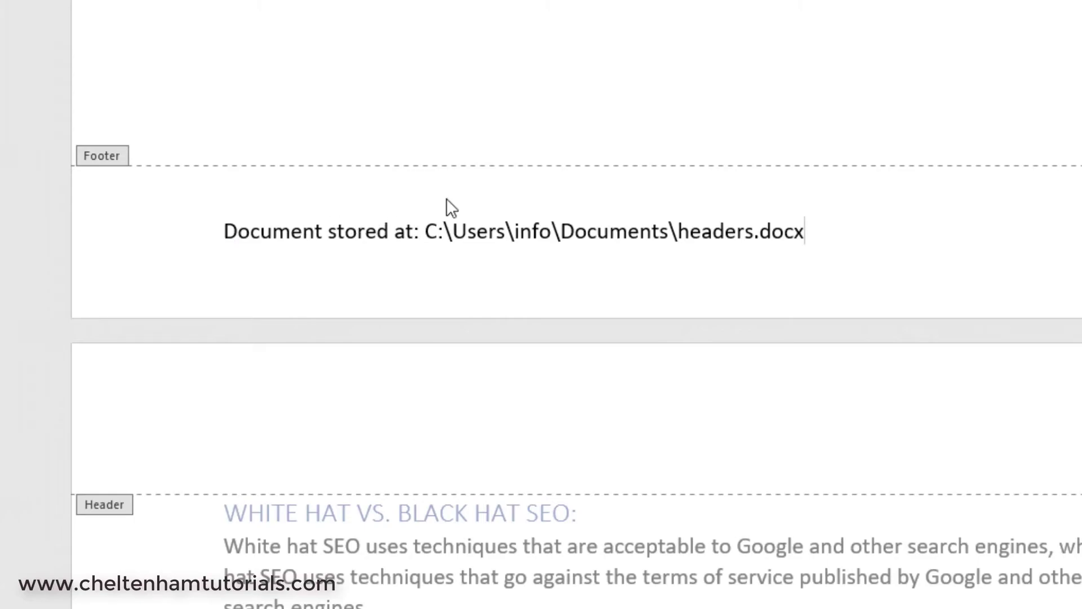
- Click the inserted path and select headers.docx to confirm it is a field
left_click(421, 231)
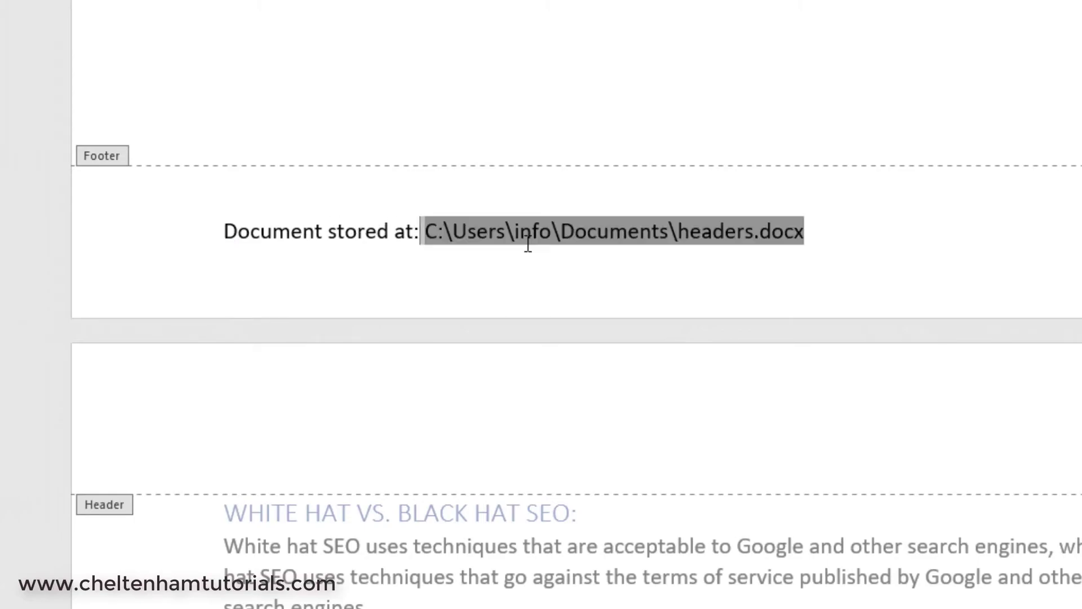
left_click(872, 249)
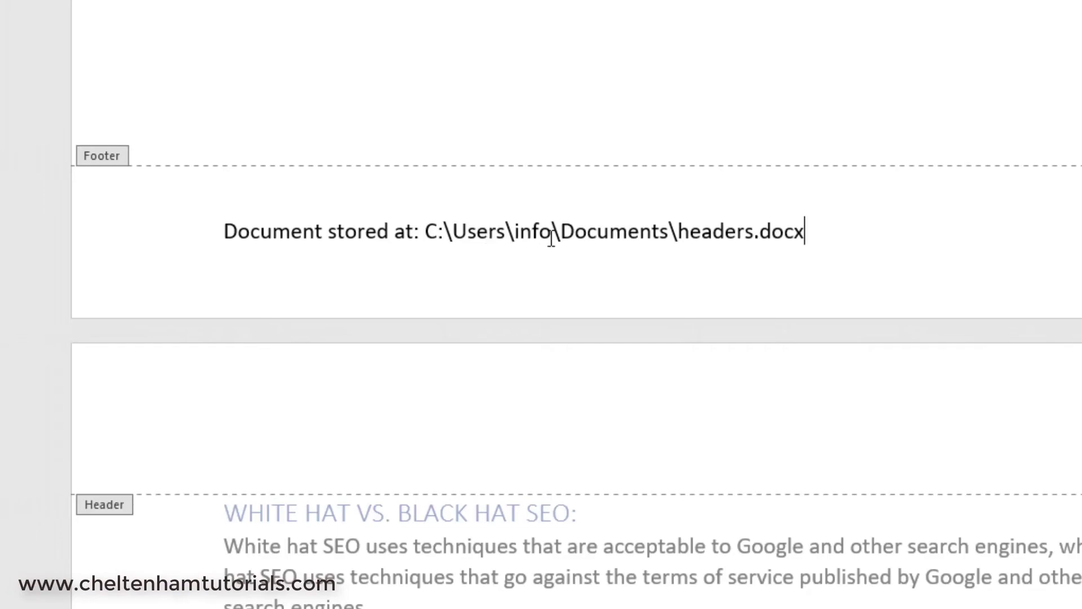
left_click_drag(771, 236, 680, 237)
left_click(657, 248)
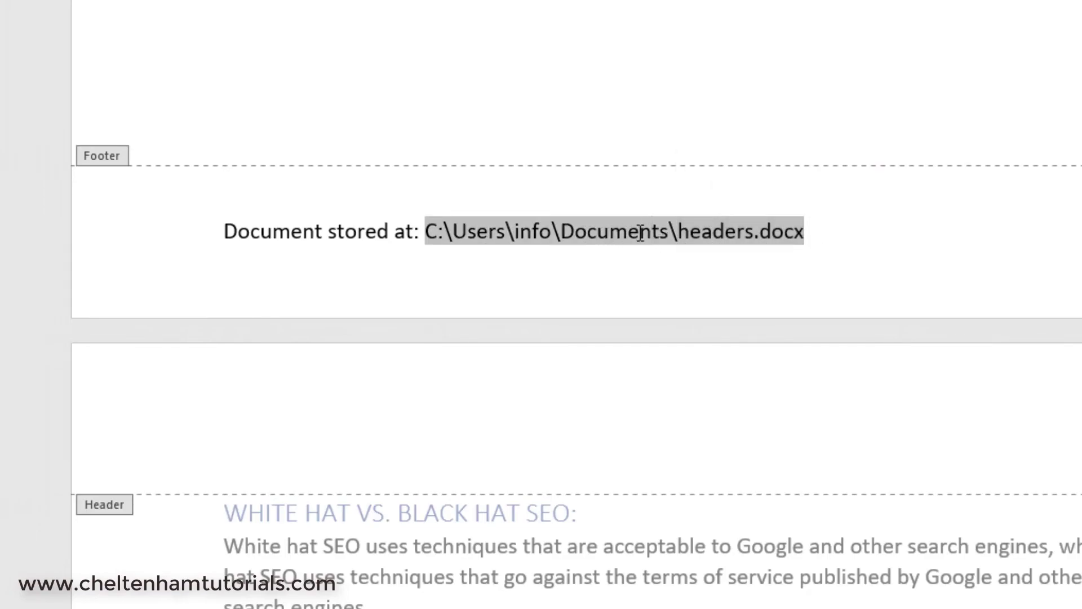